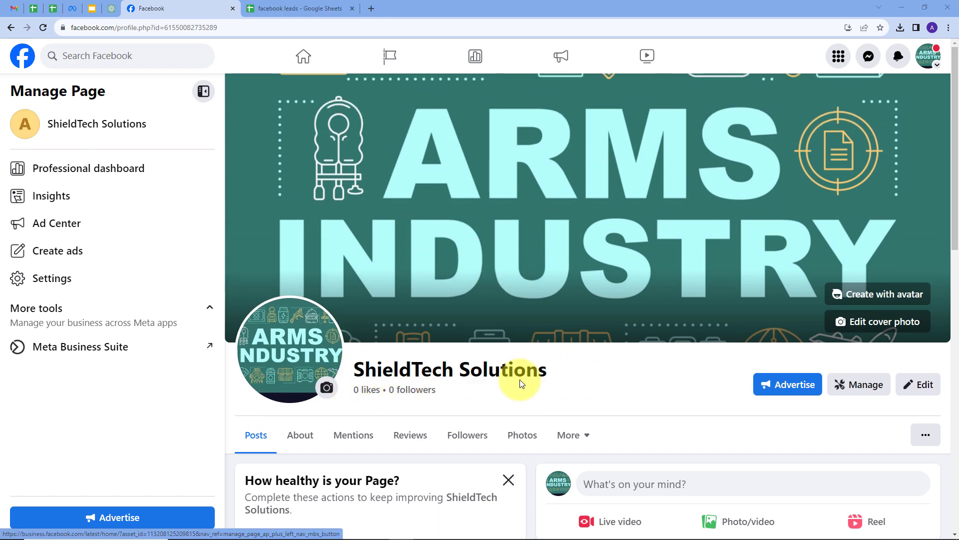
Step: Bring up the 'facebook leads' sheet showing Full Name, Email and Phone Number with two leads
scroll(519, 379, "down", 1)
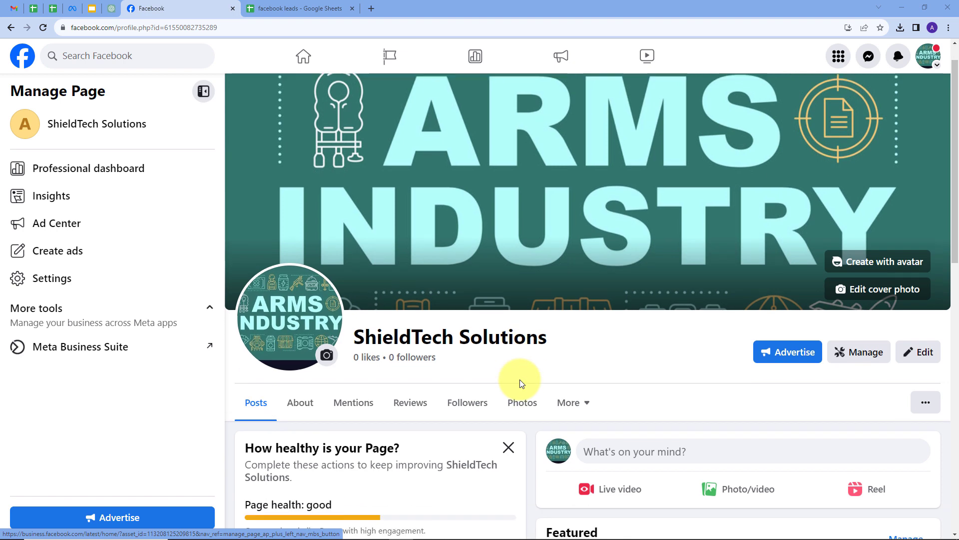
scroll(519, 379, "up", 1)
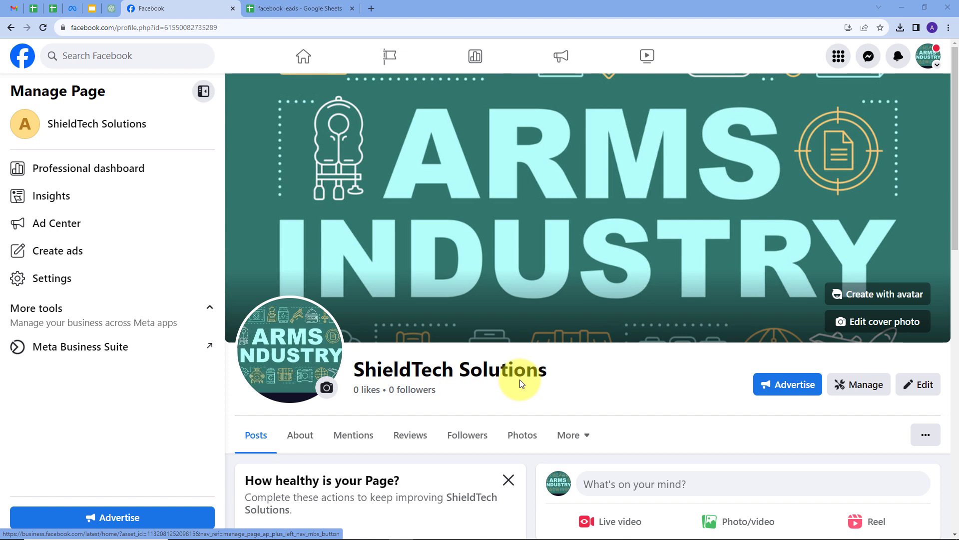
left_click(322, 10)
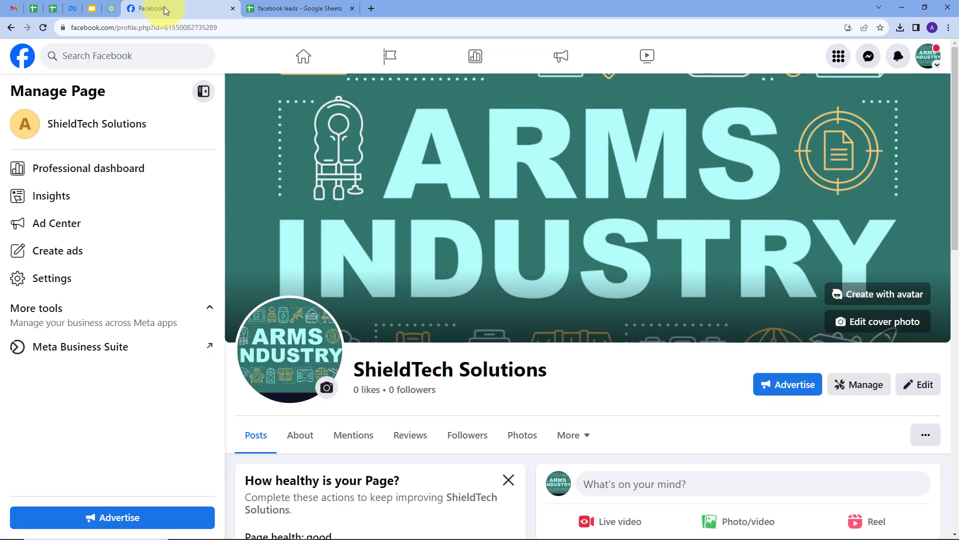
left_click(165, 8)
left_click(258, 9)
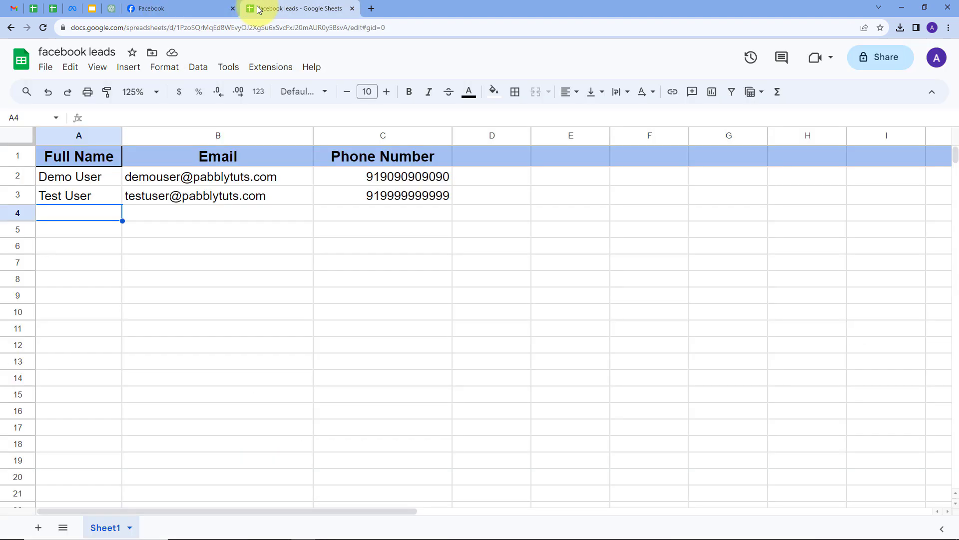
Step: Load pabbly.com in a new browser tab
left_click(374, 10)
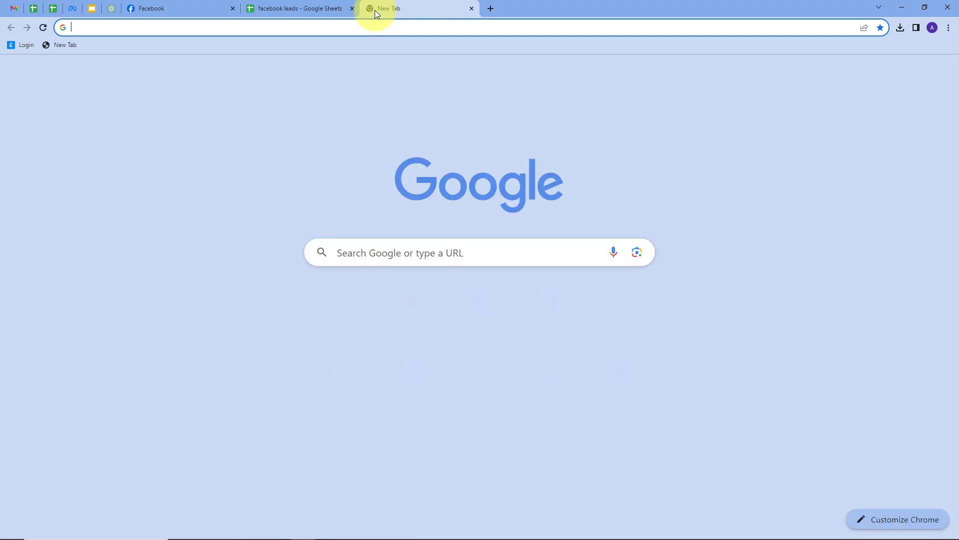
type("pabbly")
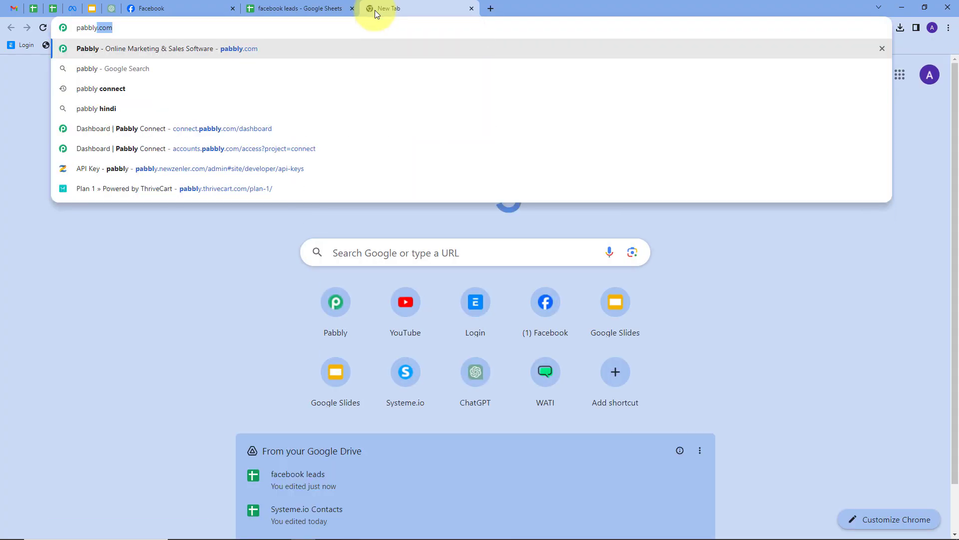
type(".com")
key("Return")
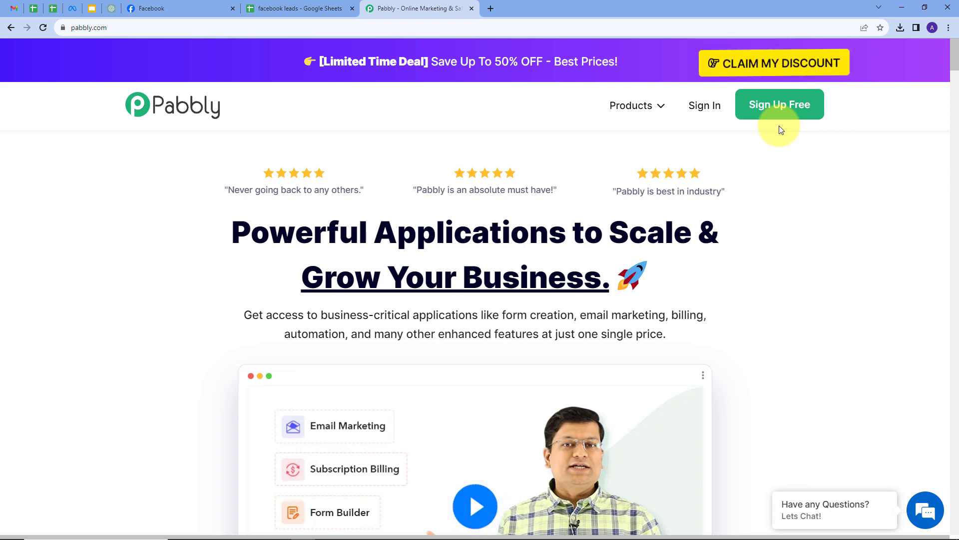
Step: Sign in to Pabbly and launch Pabbly Connect from the All Apps list
left_click(709, 108)
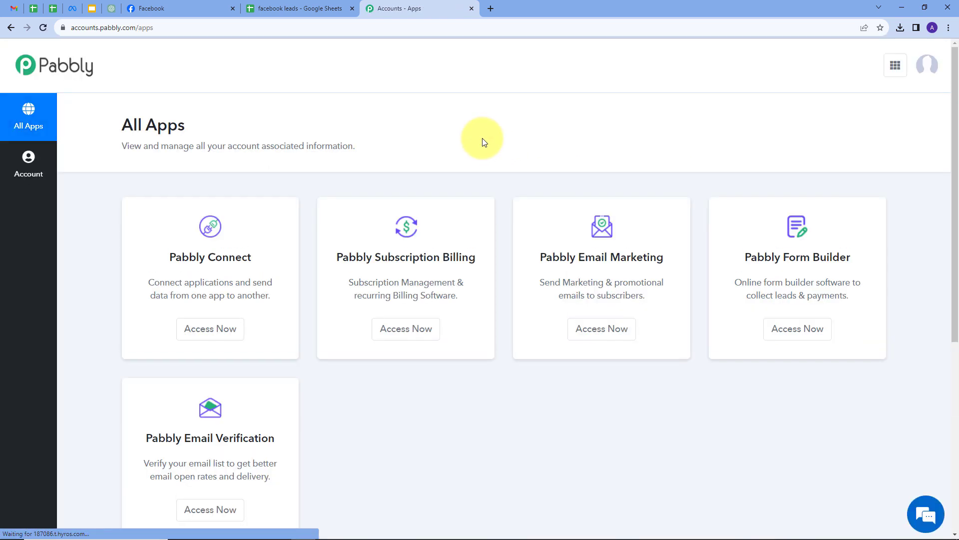
scroll(479, 140, "down", 1)
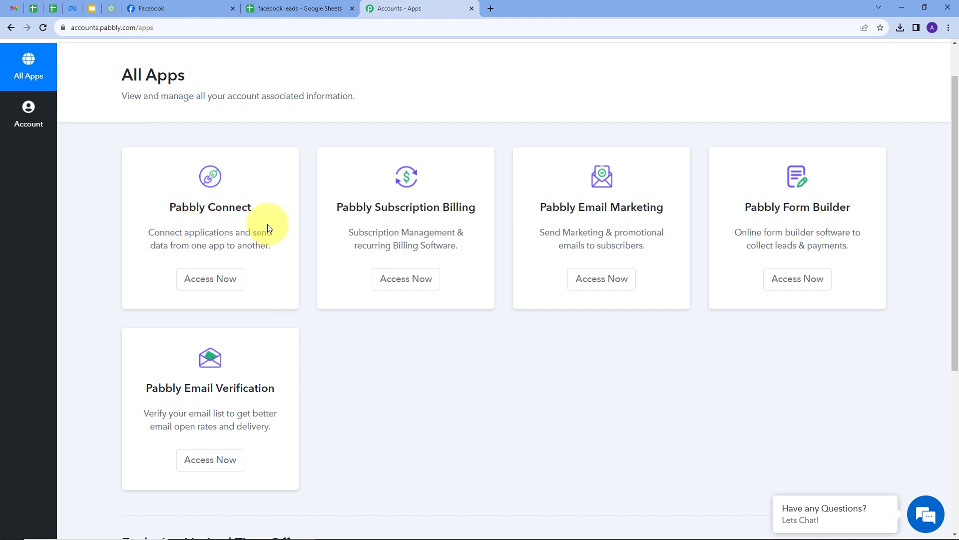
left_click(212, 288)
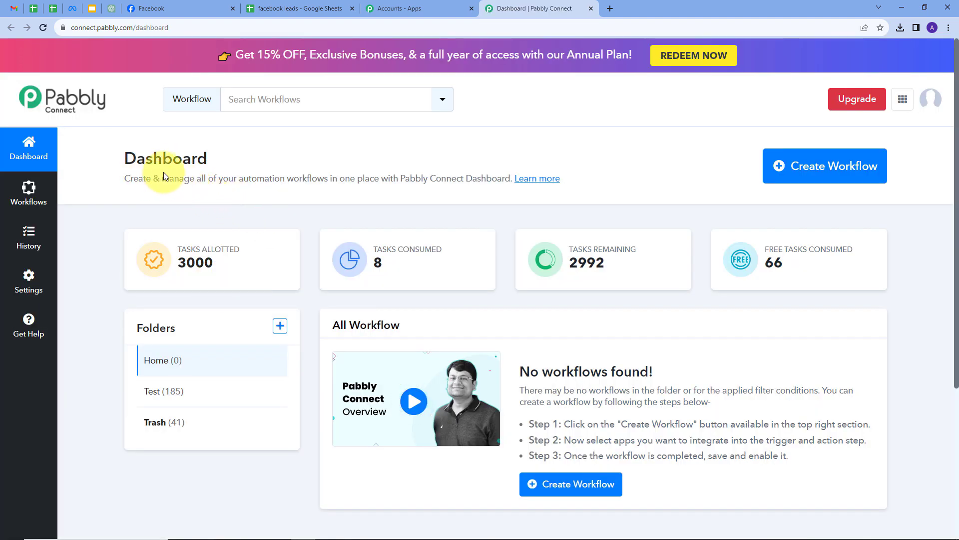
scroll(379, 214, "down", 2)
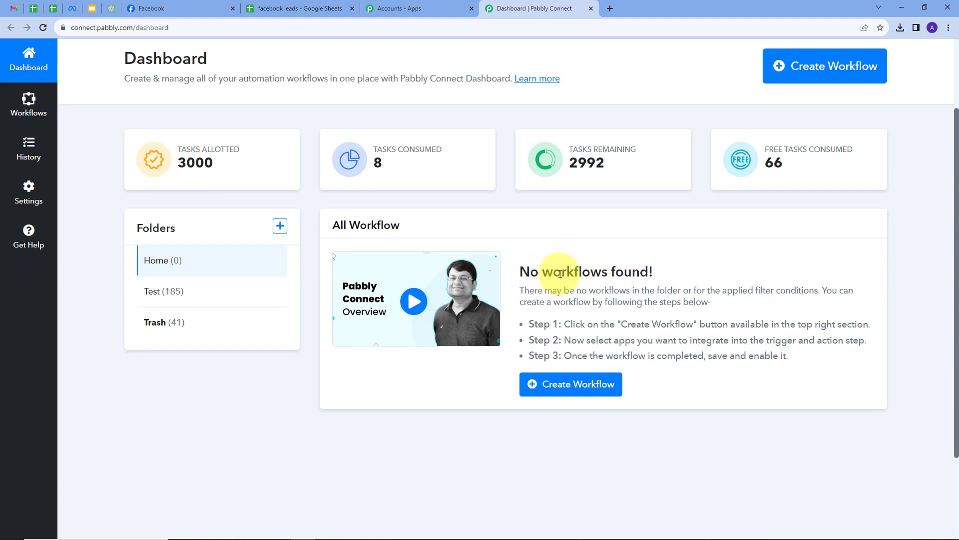
scroll(500, 267, "up", 1)
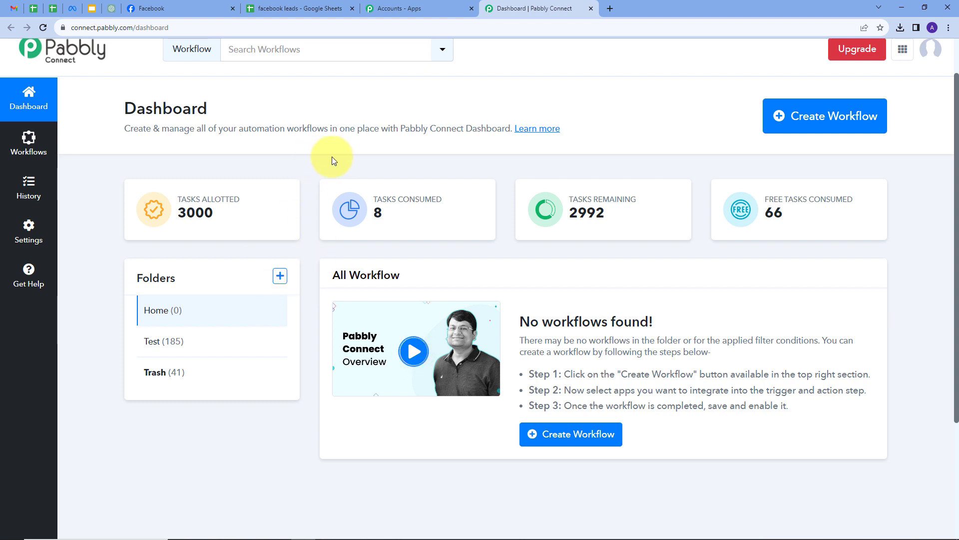
Step: Create a workflow named 'Add Arms Industries Lead to Google Sheets' in the Home folder
left_click(806, 125)
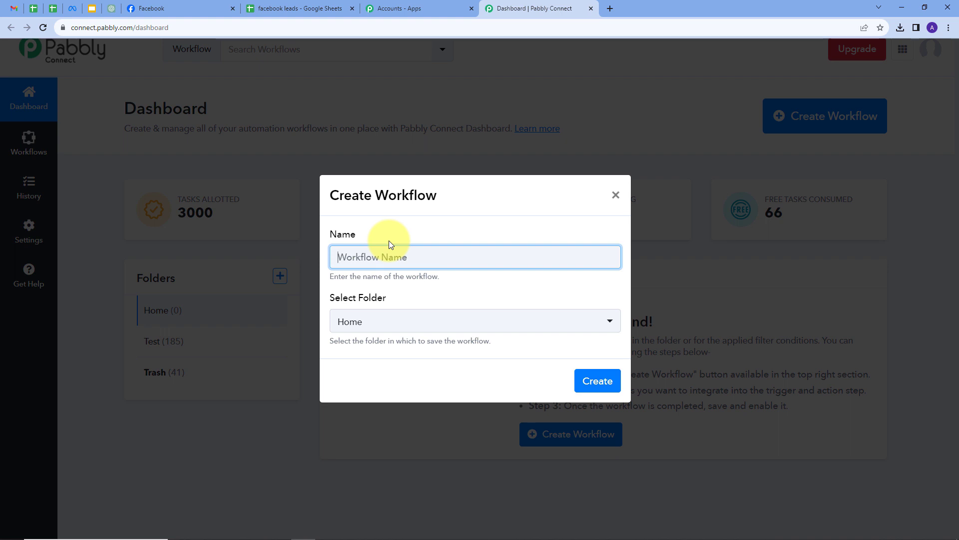
type("Add Arms Industries Lead to Google Sheets")
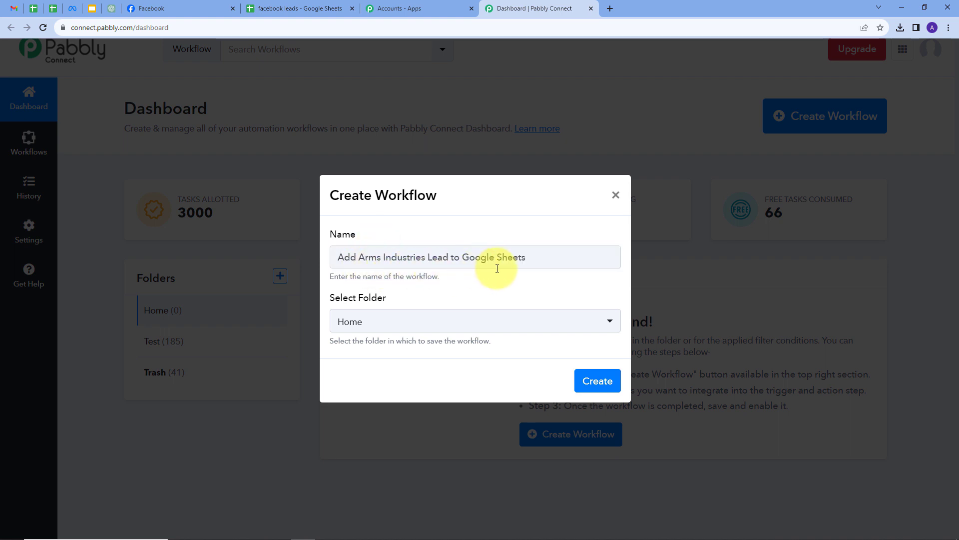
left_click(365, 321)
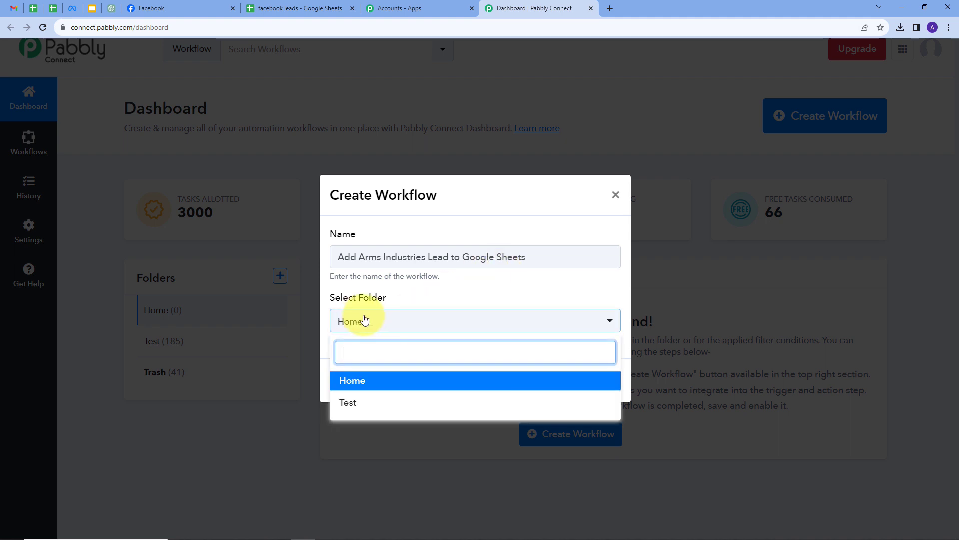
left_click(351, 382)
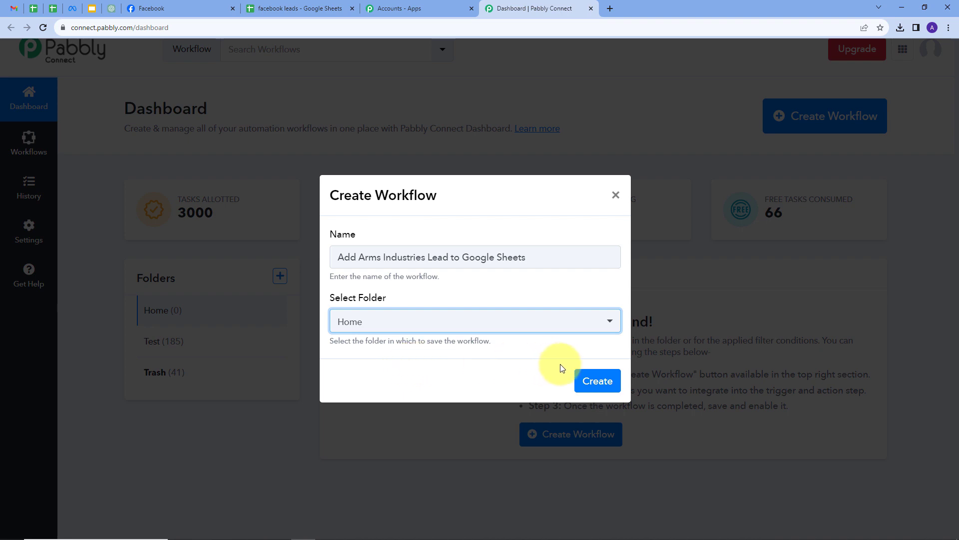
left_click(593, 381)
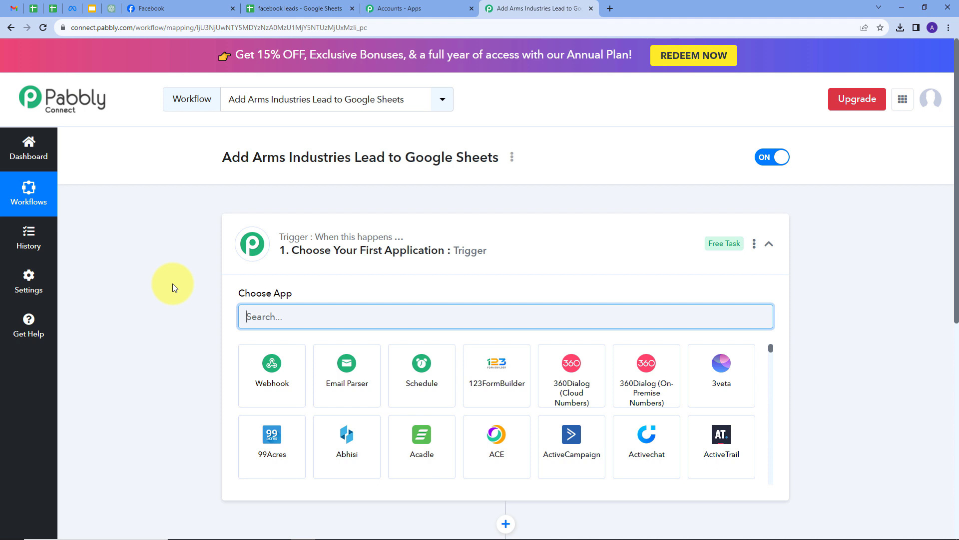
Step: Set Facebook Lead Ads with the New Lead (Instant) event as trigger and begin connecting the account
scroll(172, 283, "down", 3)
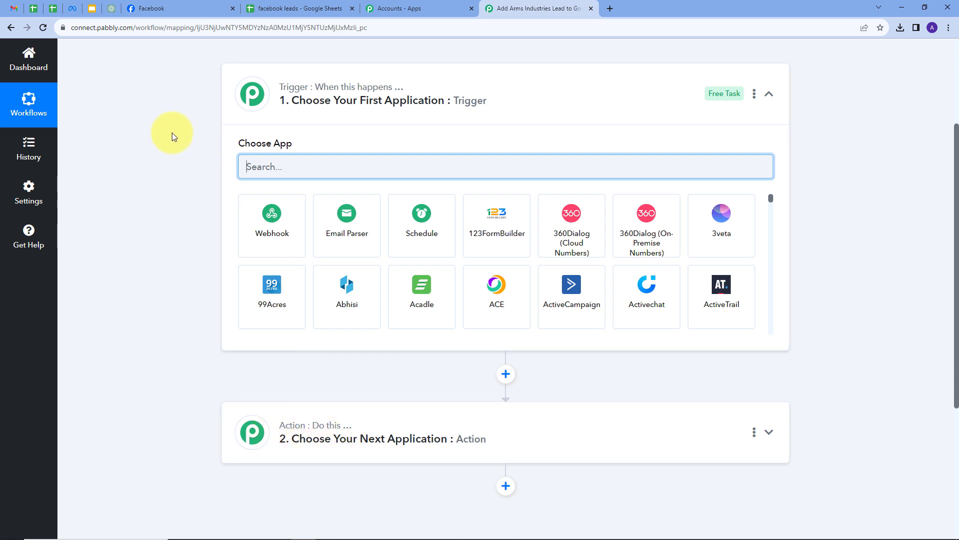
scroll(172, 132, "down", 1)
scroll(172, 133, "up", 1)
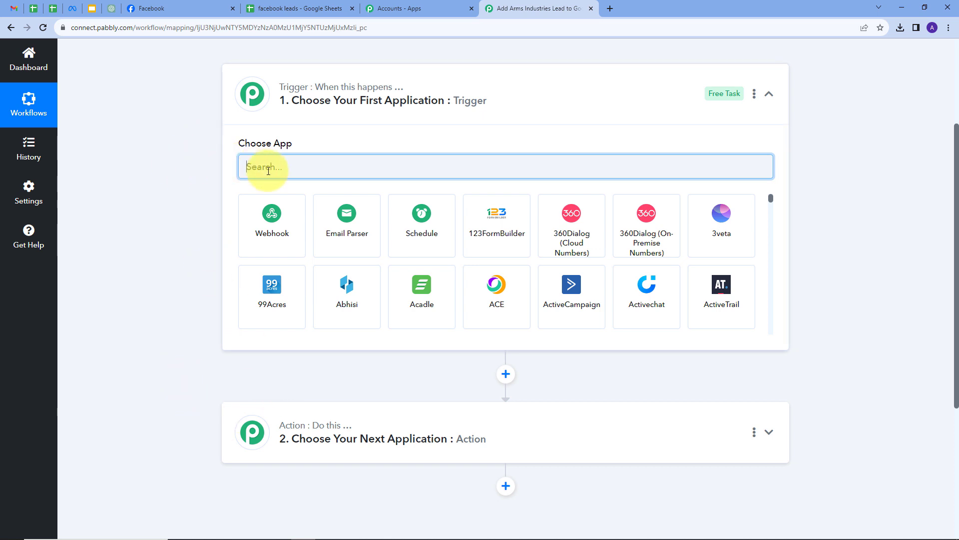
type("Face")
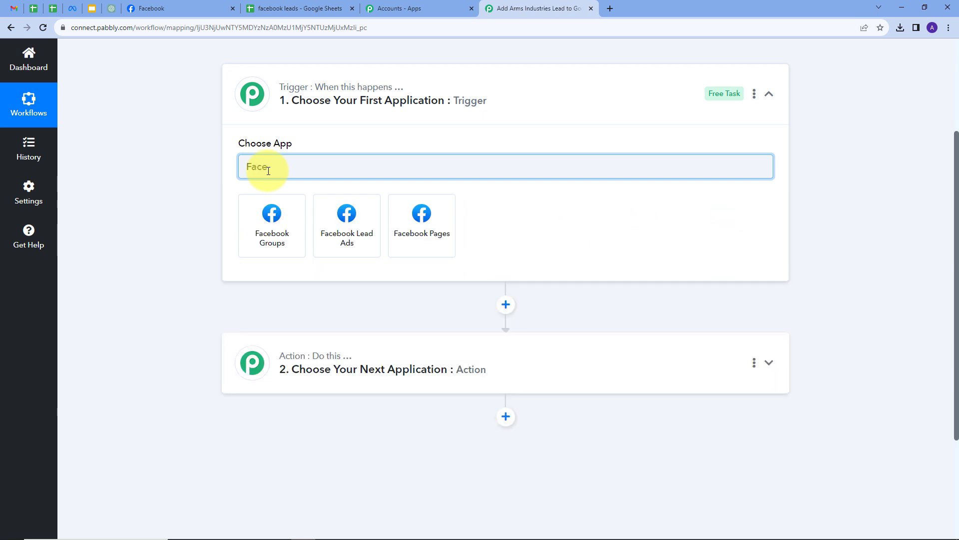
left_click(346, 215)
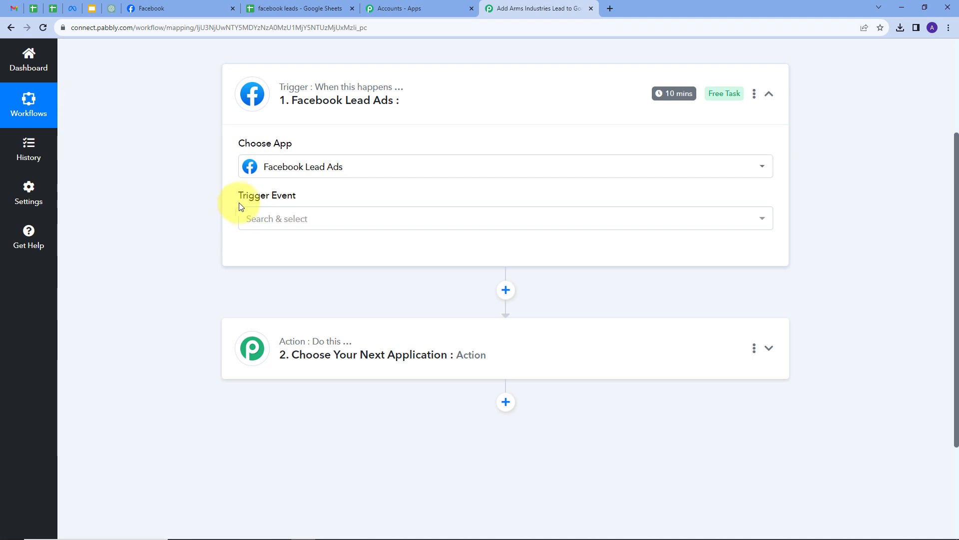
left_click(470, 219)
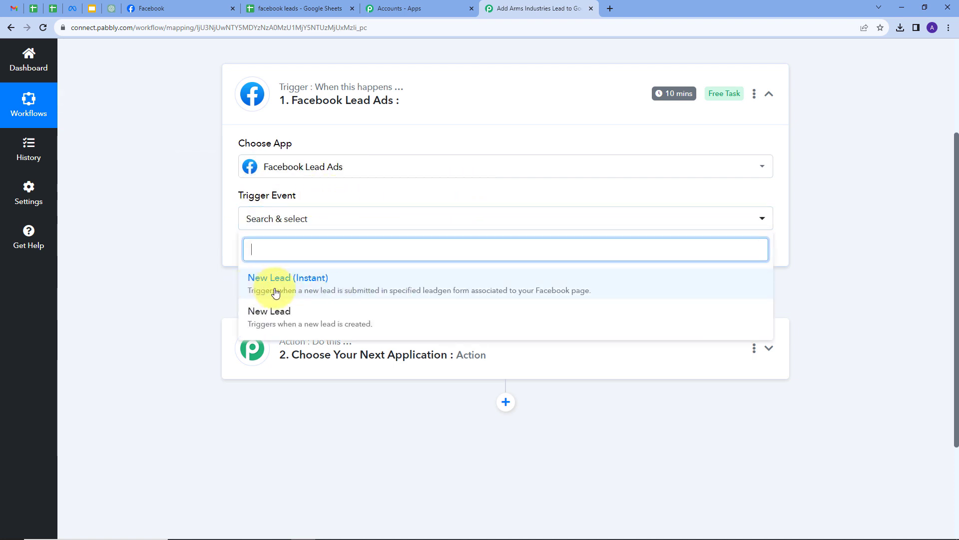
left_click(305, 291)
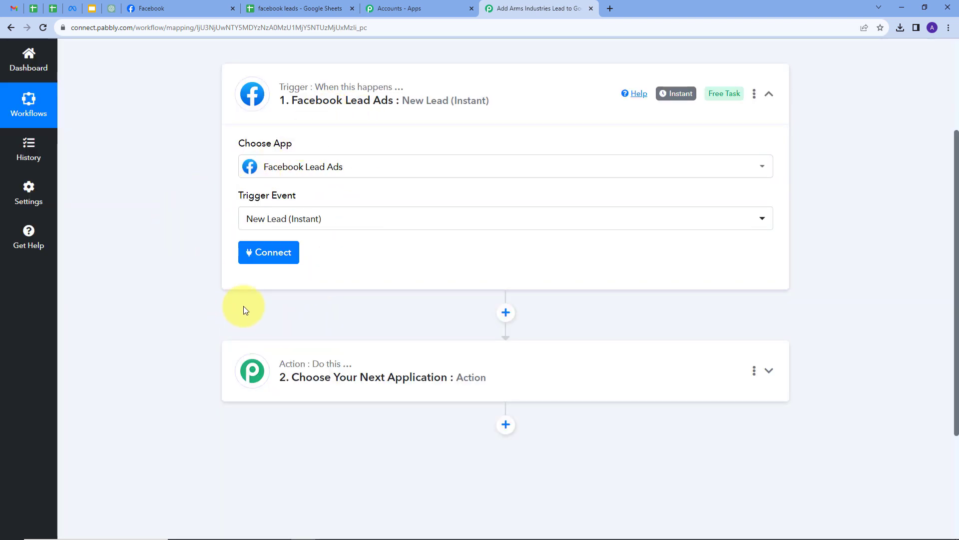
left_click(277, 258)
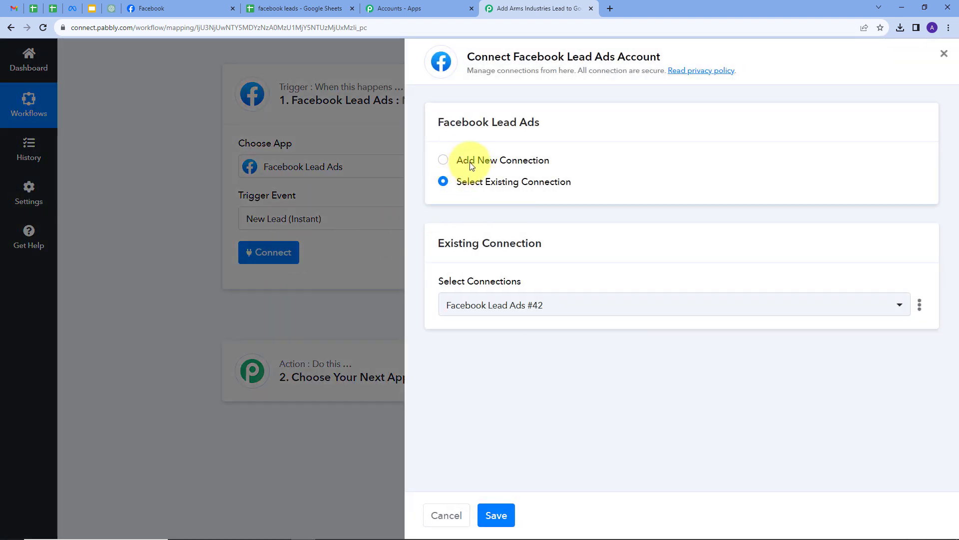
left_click(471, 166)
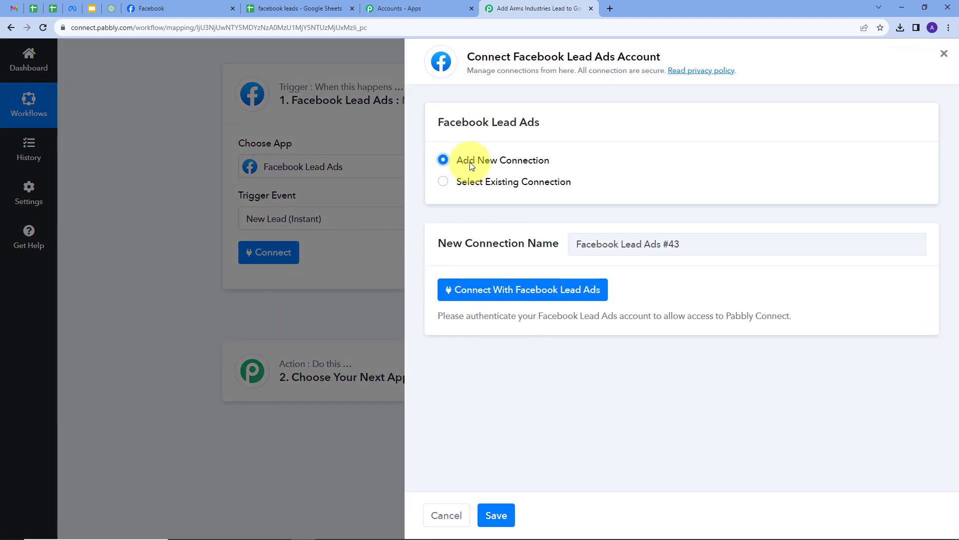
left_click(508, 293)
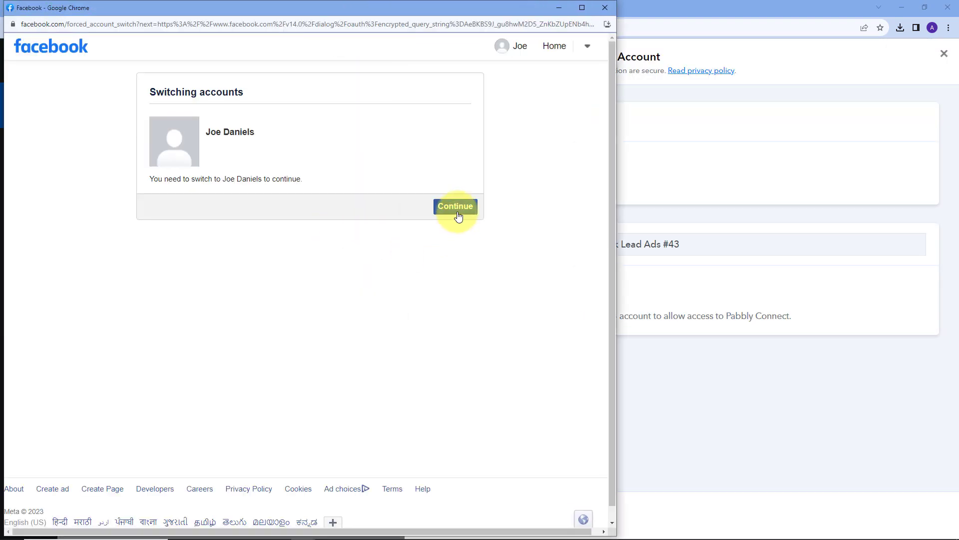
left_click(455, 207)
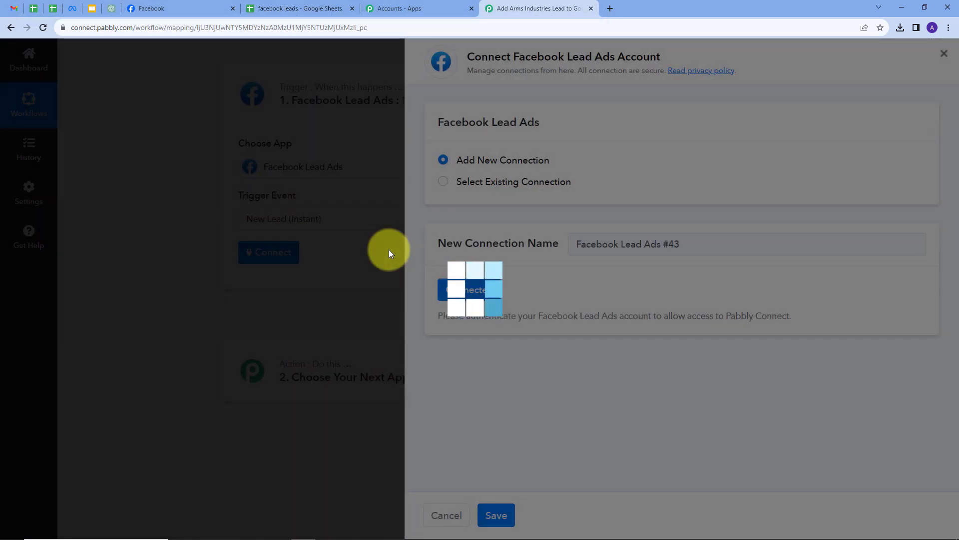
scroll(439, 242, "down", 1)
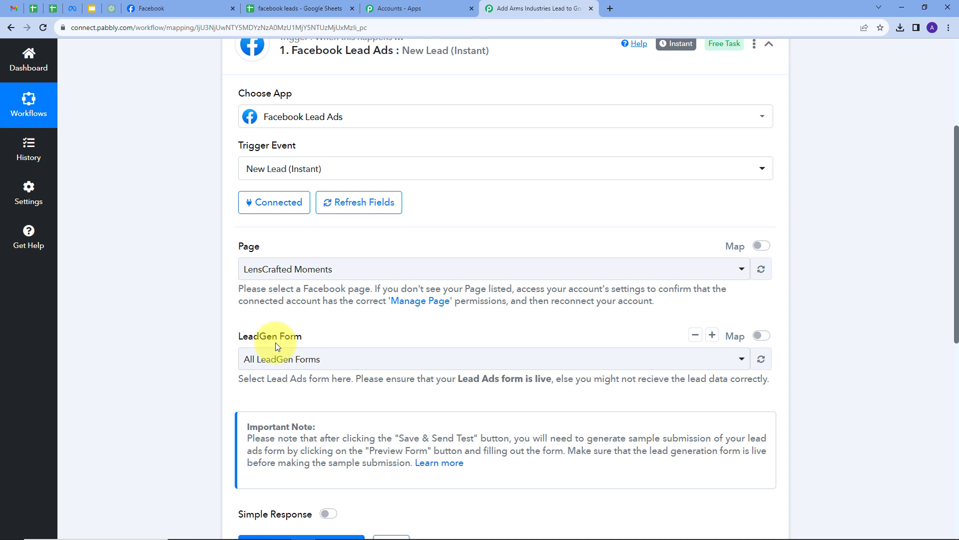
Step: Open Meta Business Suite for ShieldTech Solutions and go to All tools > Instant Forms
left_click(171, 14)
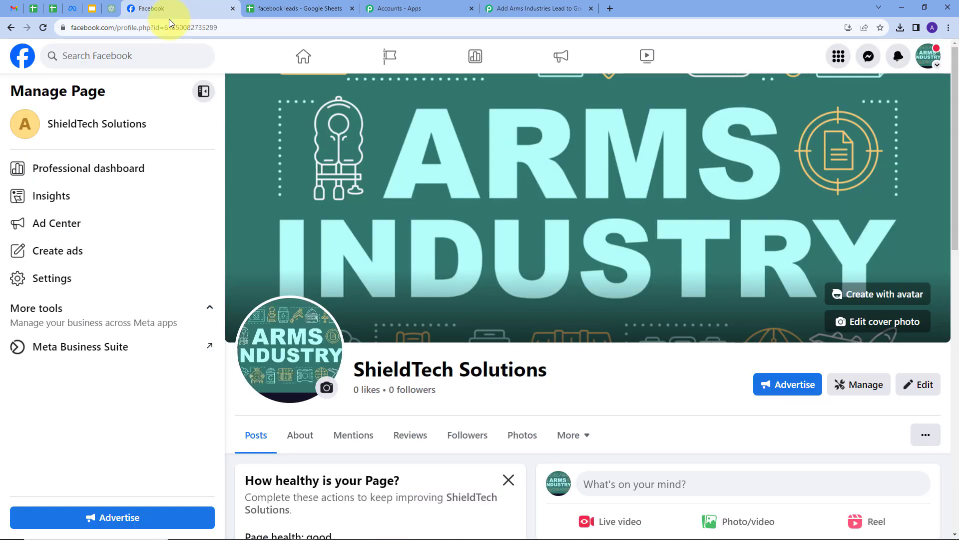
scroll(492, 242, "down", 3)
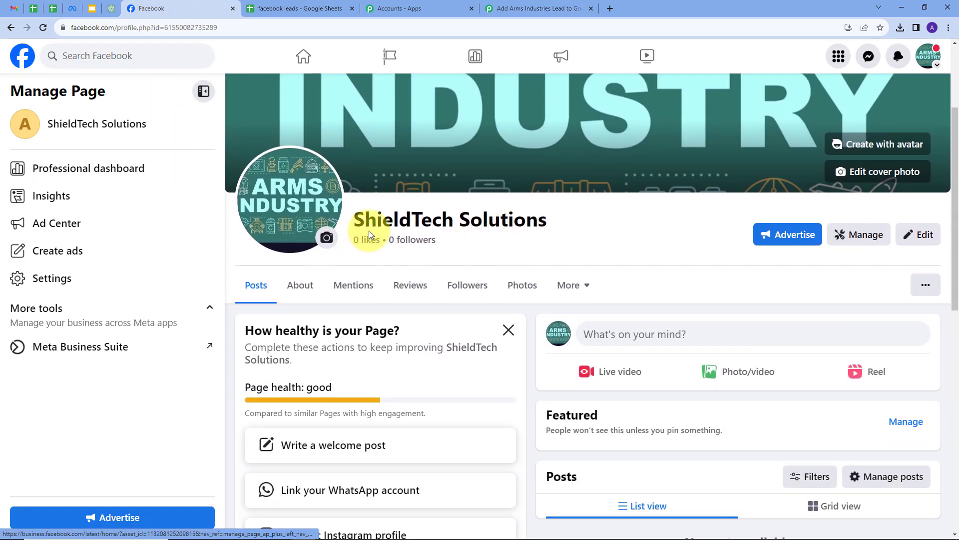
left_click_drag(562, 224, 342, 237)
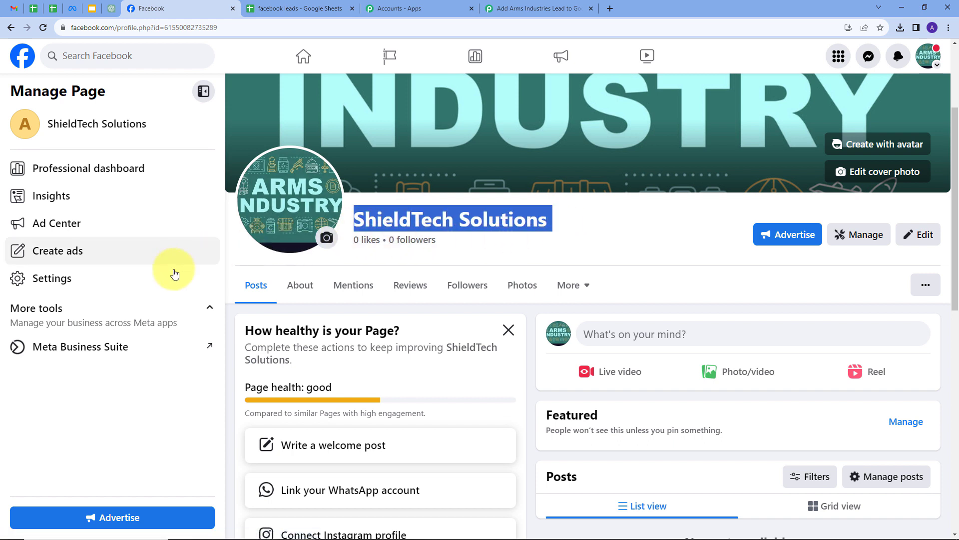
left_click(65, 354)
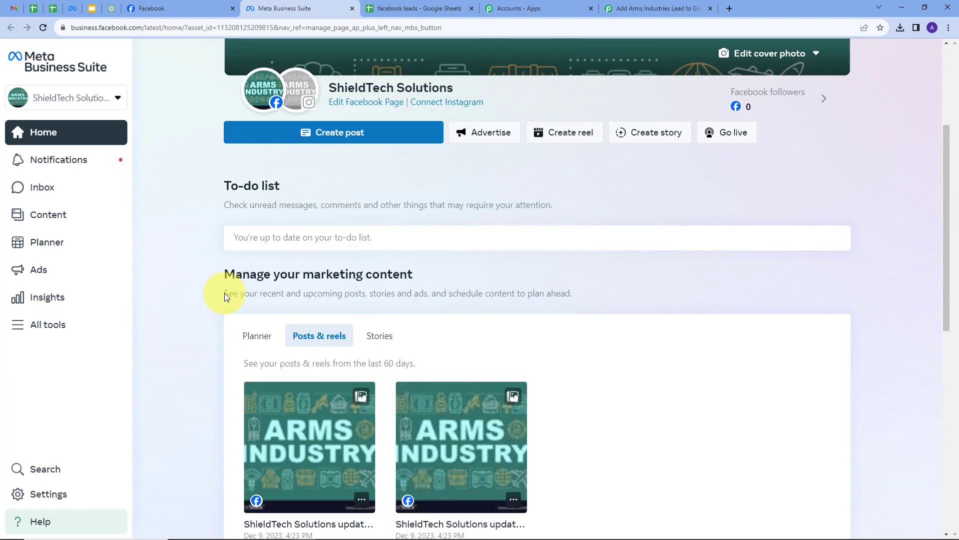
left_click(56, 325)
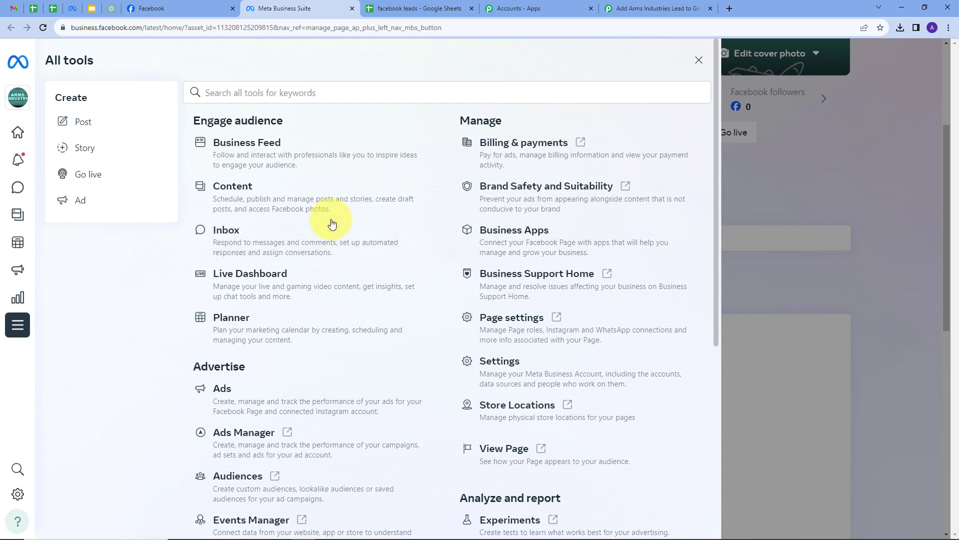
scroll(310, 225, "down", 4)
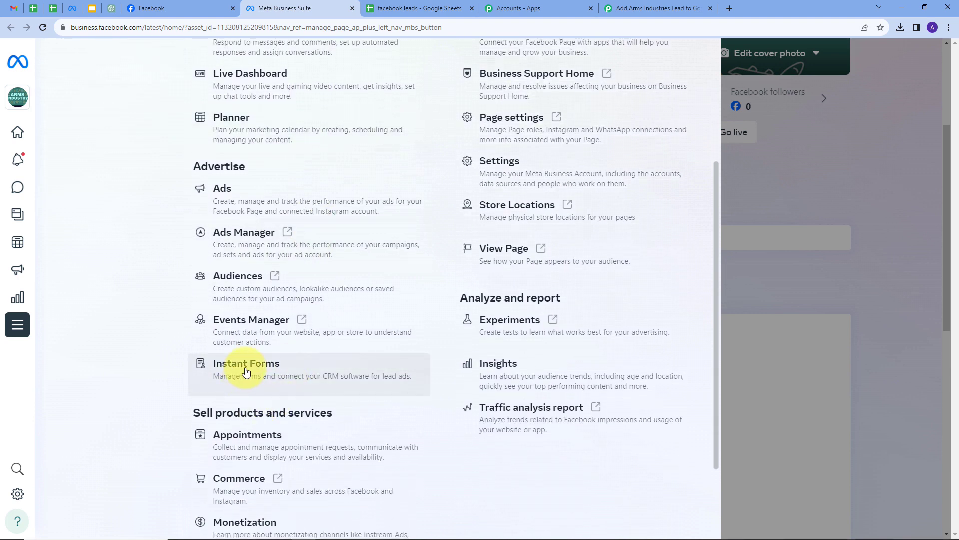
left_click(246, 371)
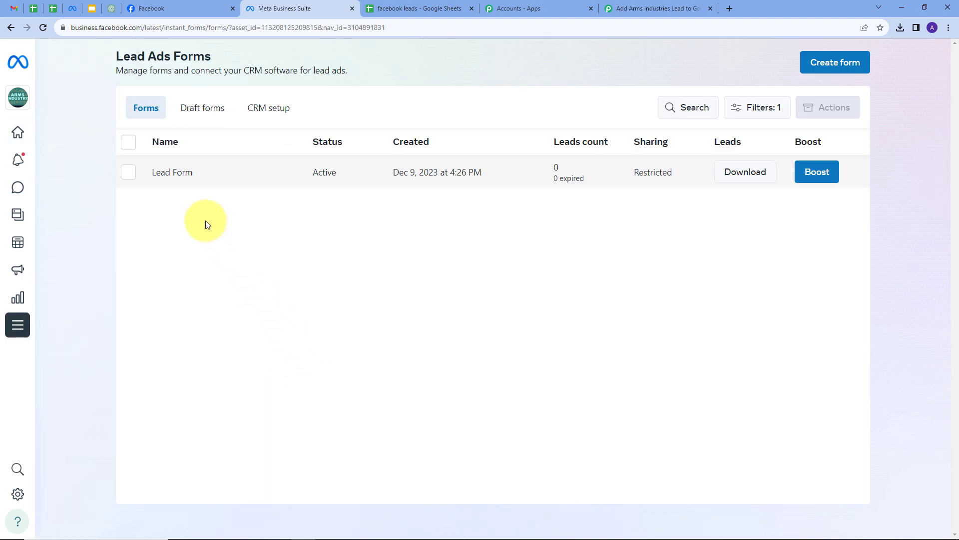
Step: Preview the Lead Form through its contact, privacy policy and thank-you screens, then close it
left_click(178, 176)
scroll(625, 290, "down", 5)
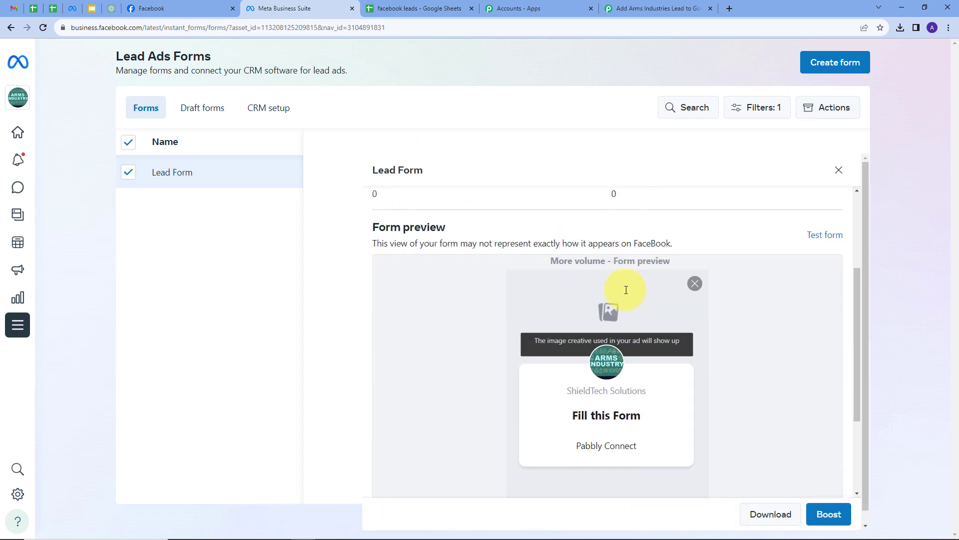
left_click(699, 479)
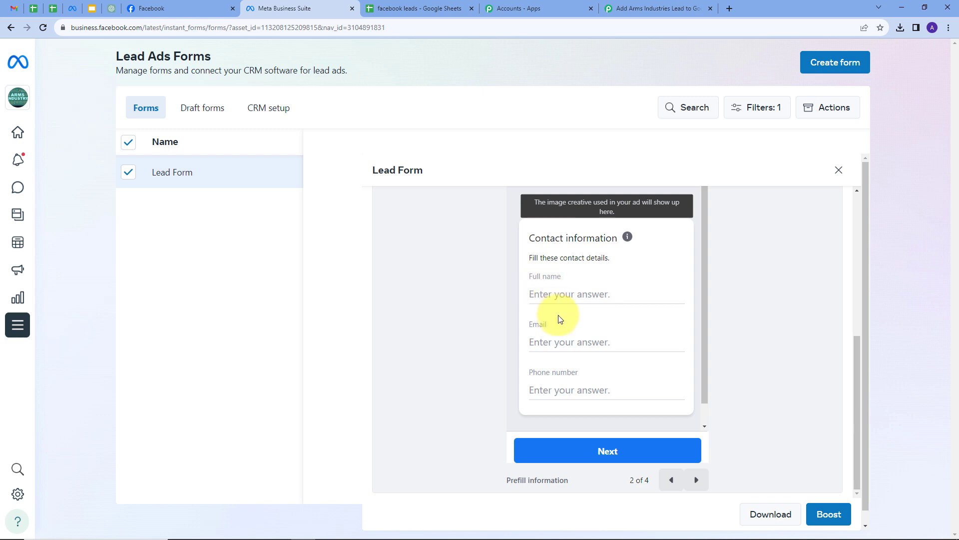
left_click(696, 479)
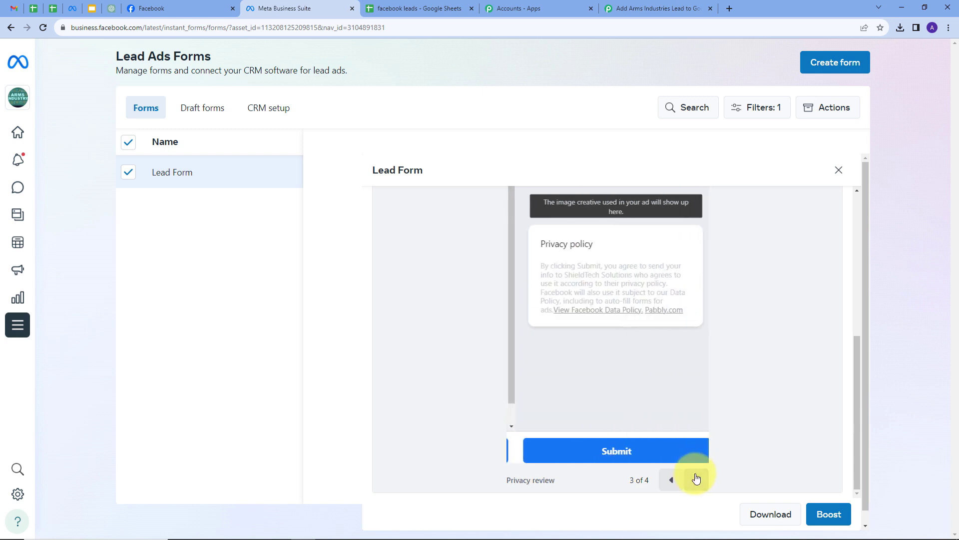
left_click(696, 477)
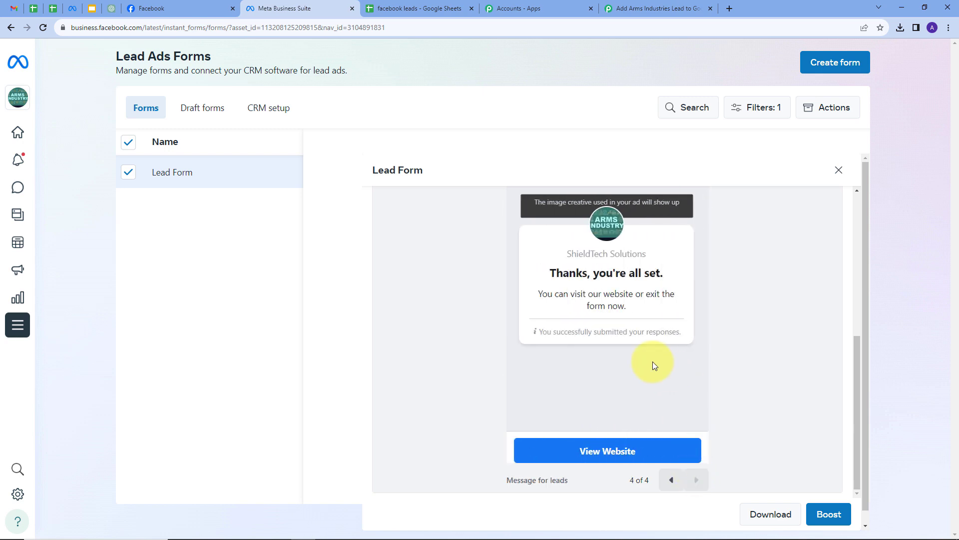
left_click(838, 171)
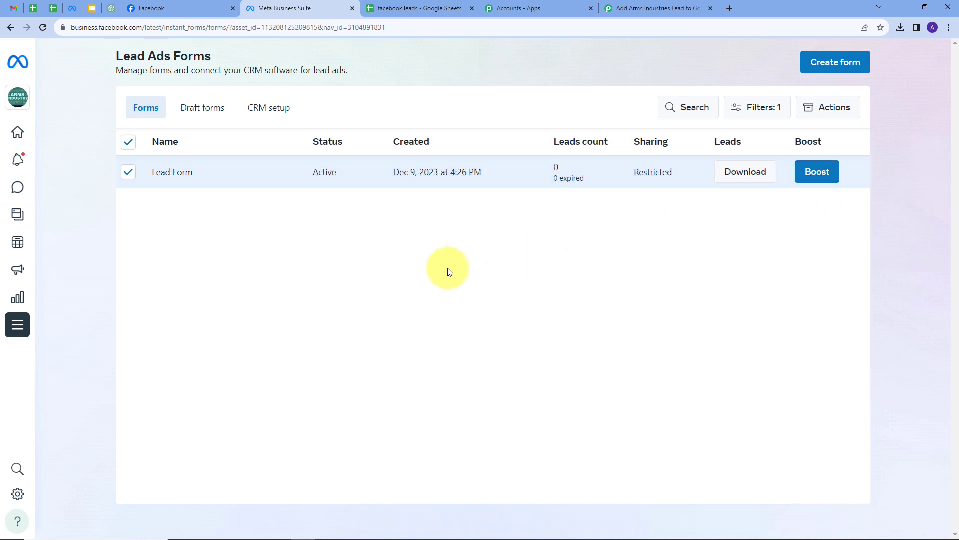
Step: Set the trigger's Page to ShieldTech Solutions and its LeadGen Form to Lead Form
left_click(626, 8)
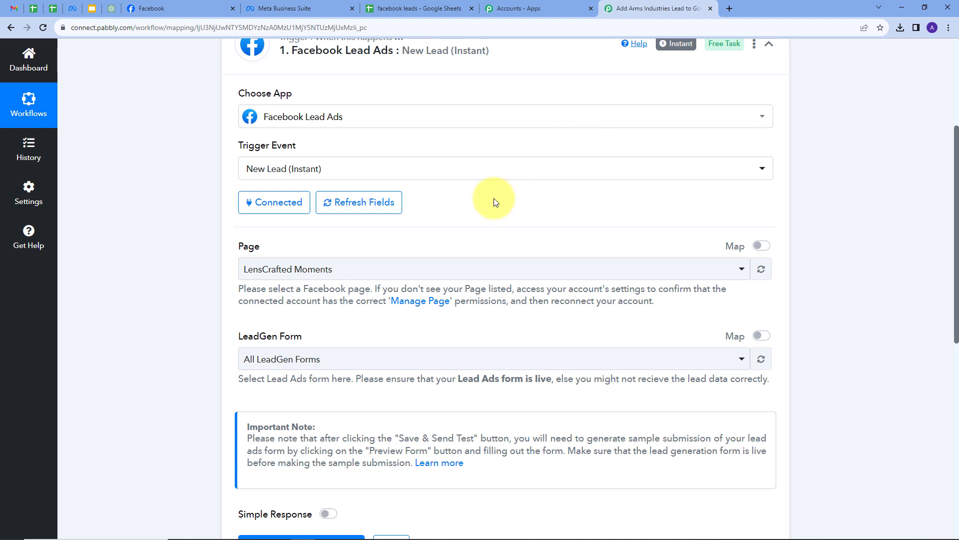
left_click(362, 268)
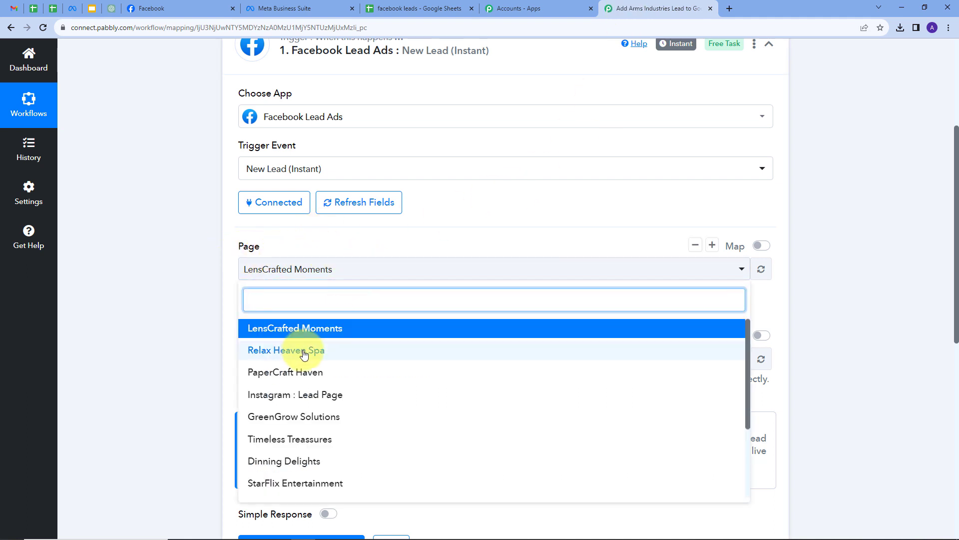
scroll(299, 349, "down", 1)
scroll(304, 354, "down", 1)
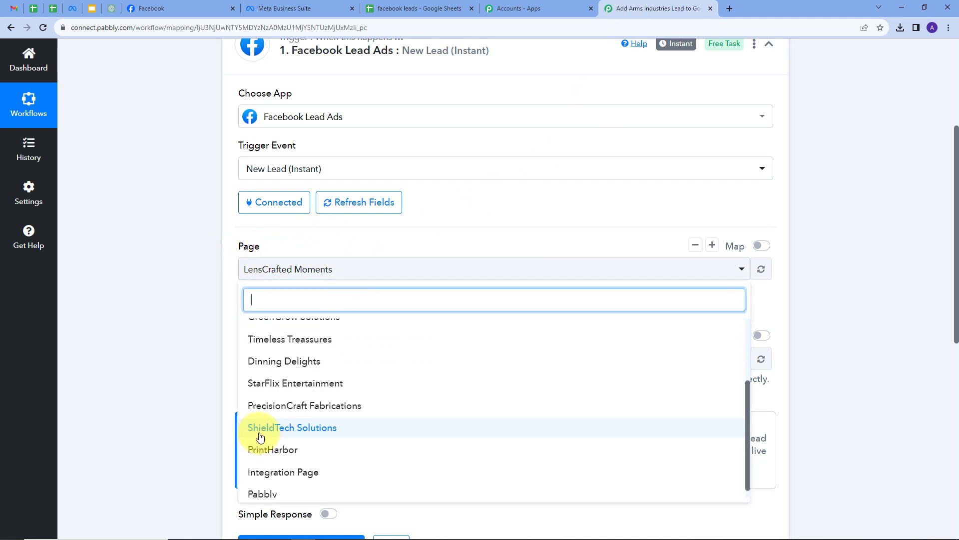
left_click(288, 428)
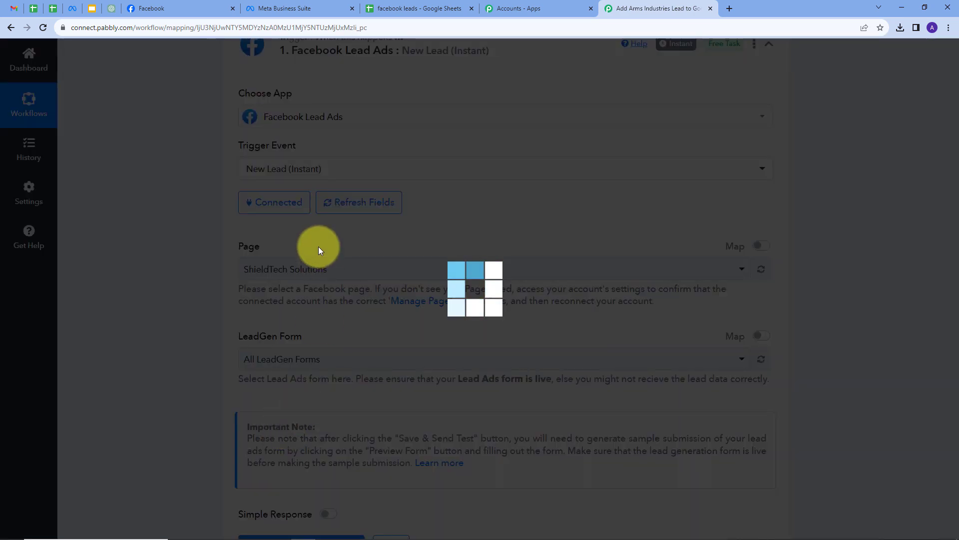
scroll(318, 247, "down", 1)
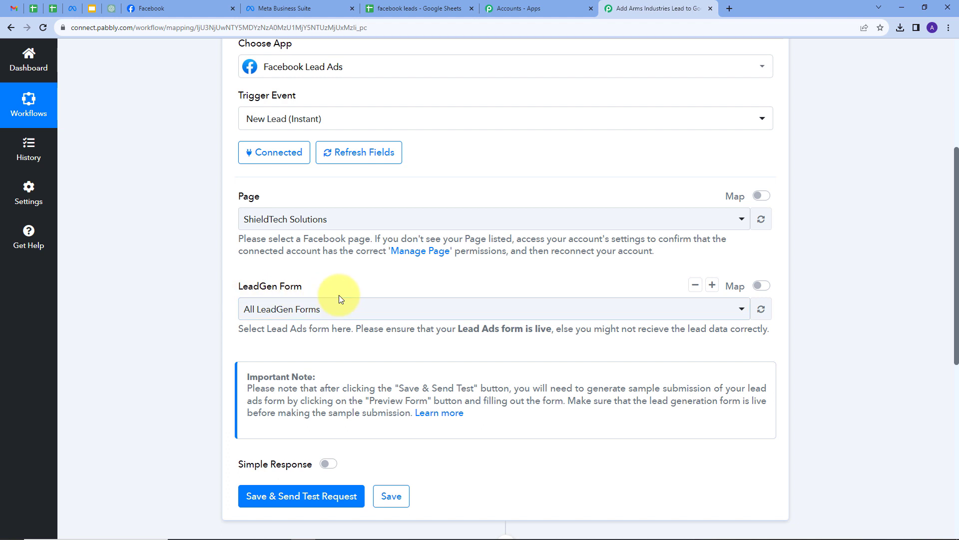
left_click(418, 309)
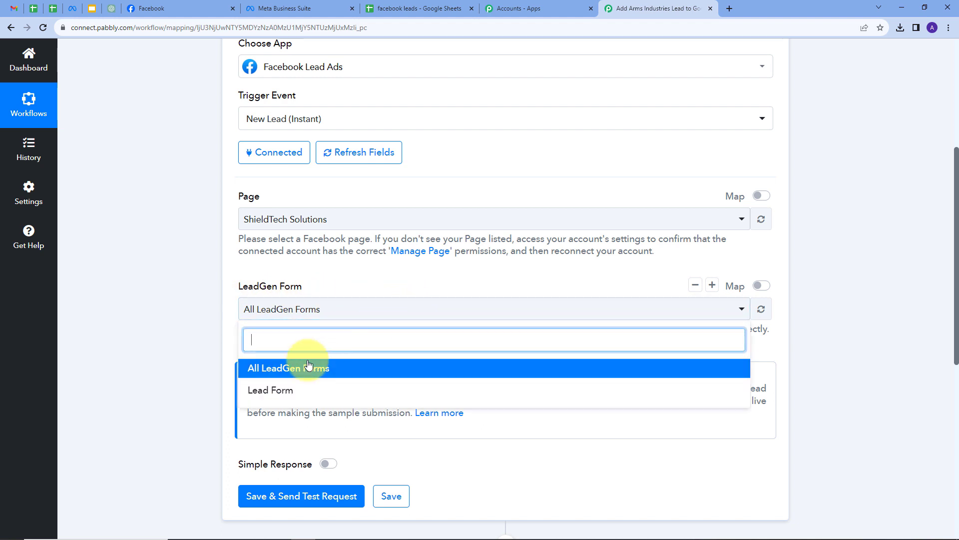
left_click(272, 391)
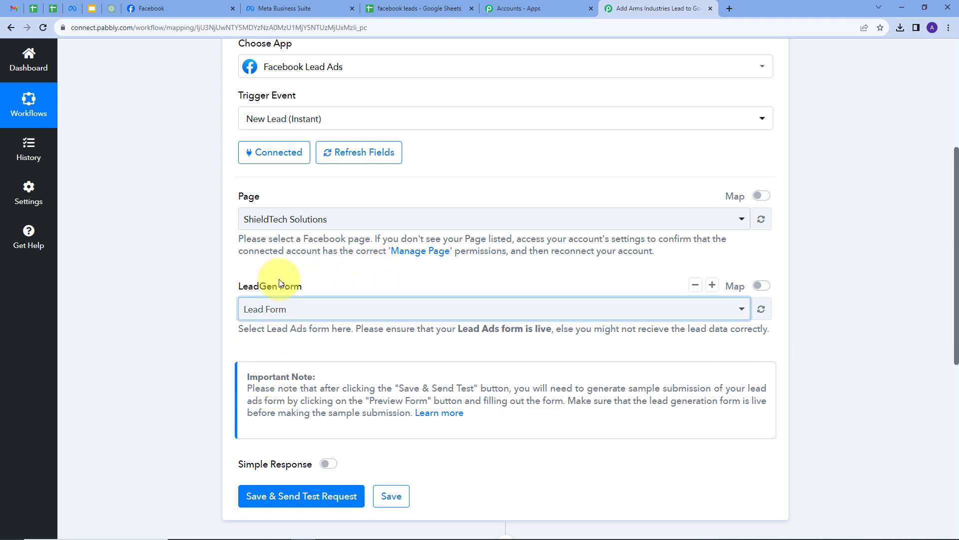
scroll(310, 317, "down", 1)
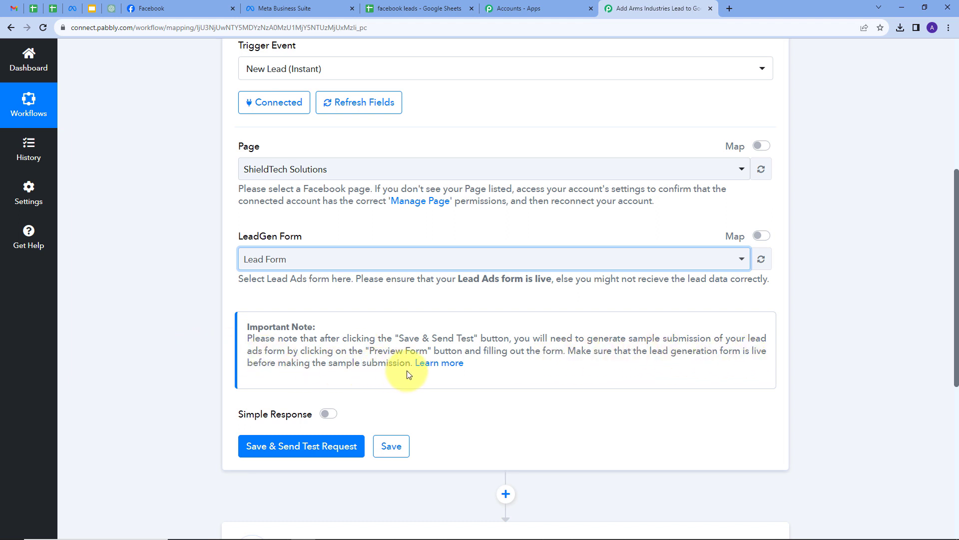
scroll(407, 370, "down", 1)
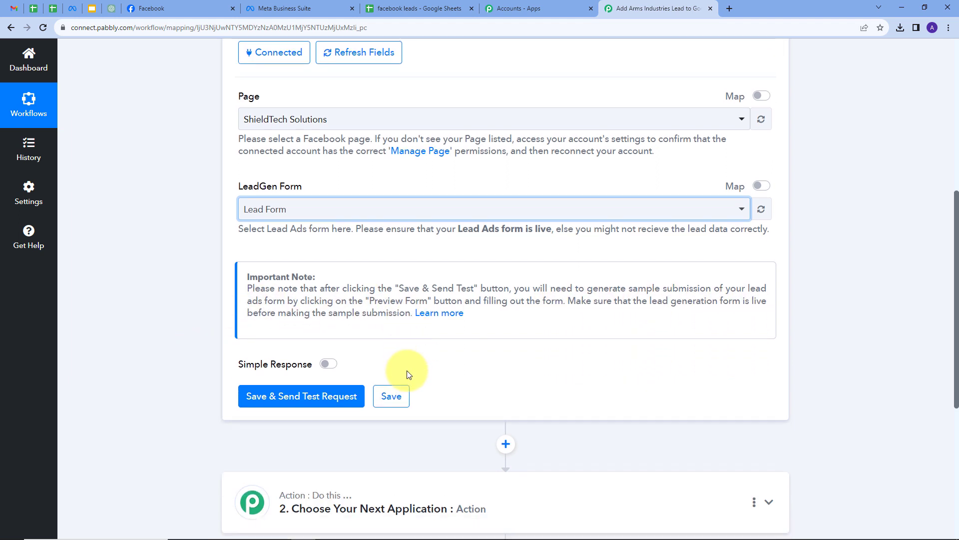
Step: Save the trigger and send a test request, then switch to Meta for Developers
left_click(275, 396)
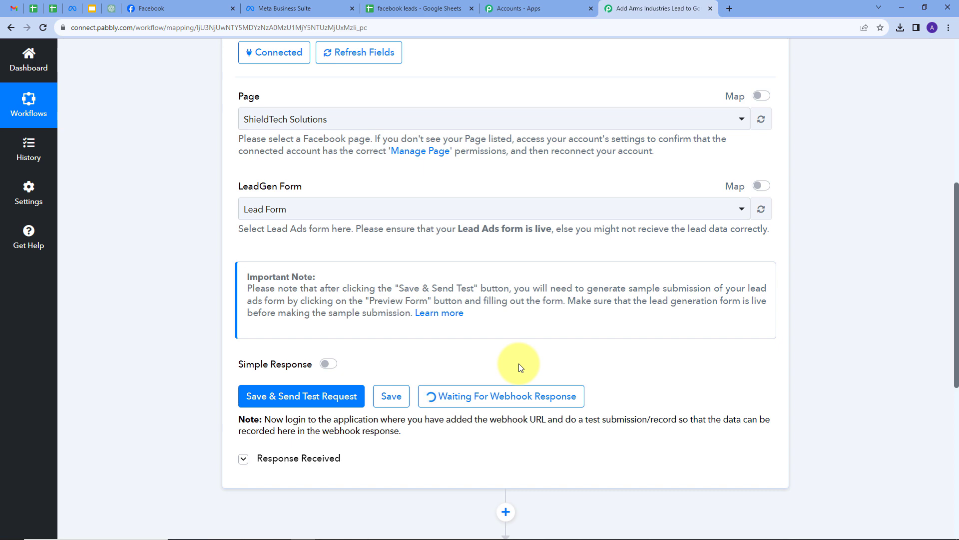
left_click(71, 9)
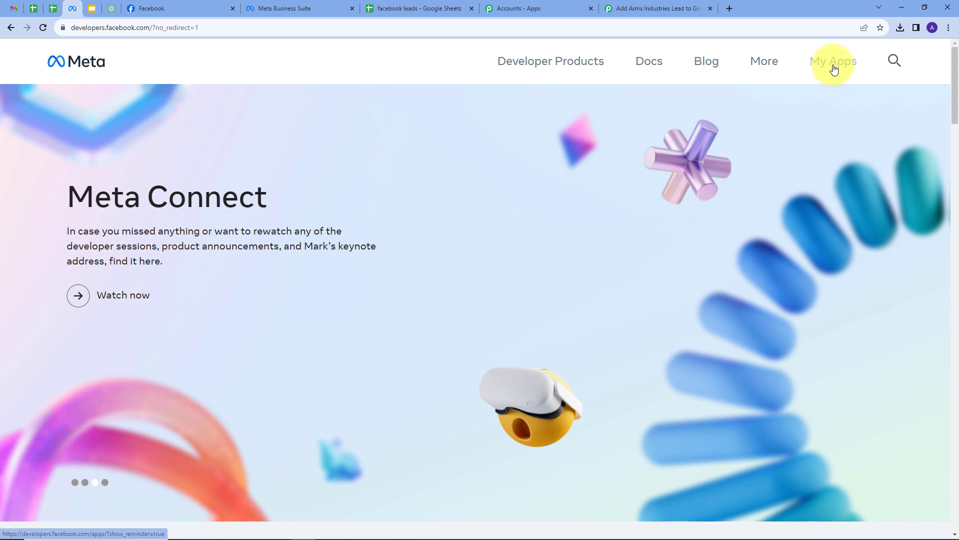
Step: Go through My Apps and Tools to the Lead Ads RTU Debug Tool
left_click(834, 68)
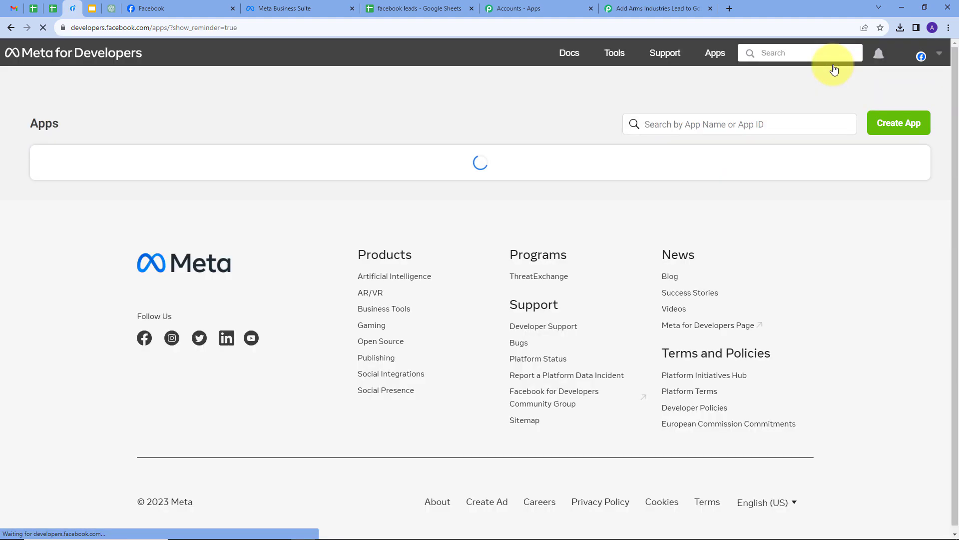
left_click(616, 59)
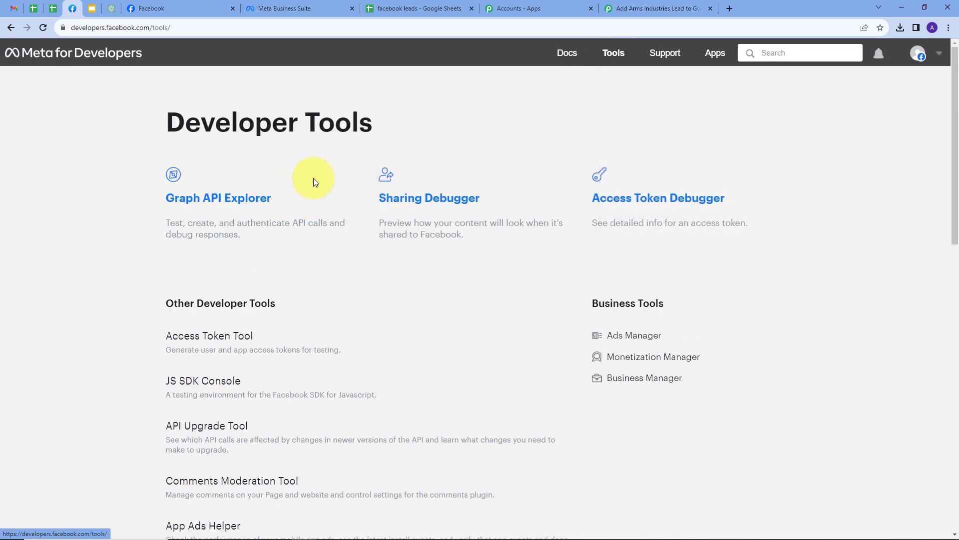
scroll(315, 181, "down", 4)
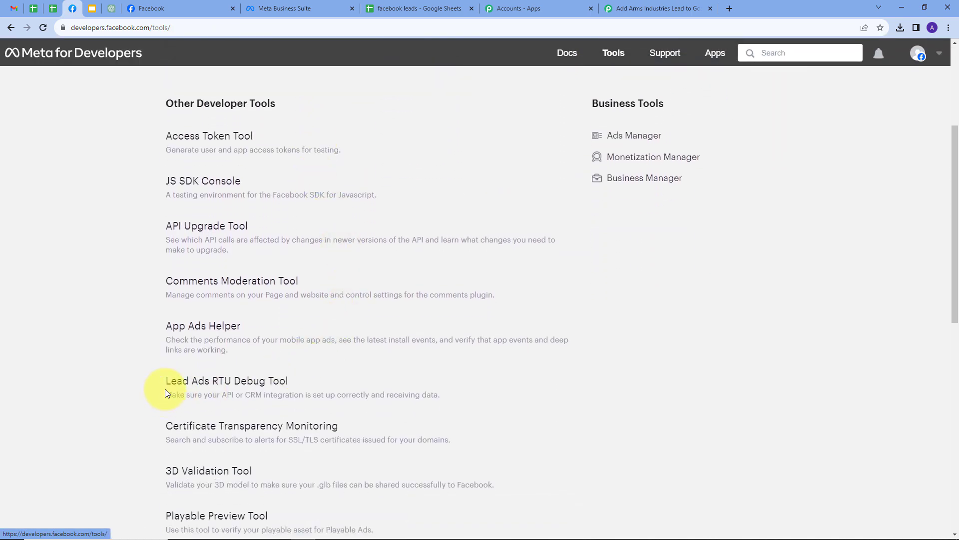
left_click(219, 384)
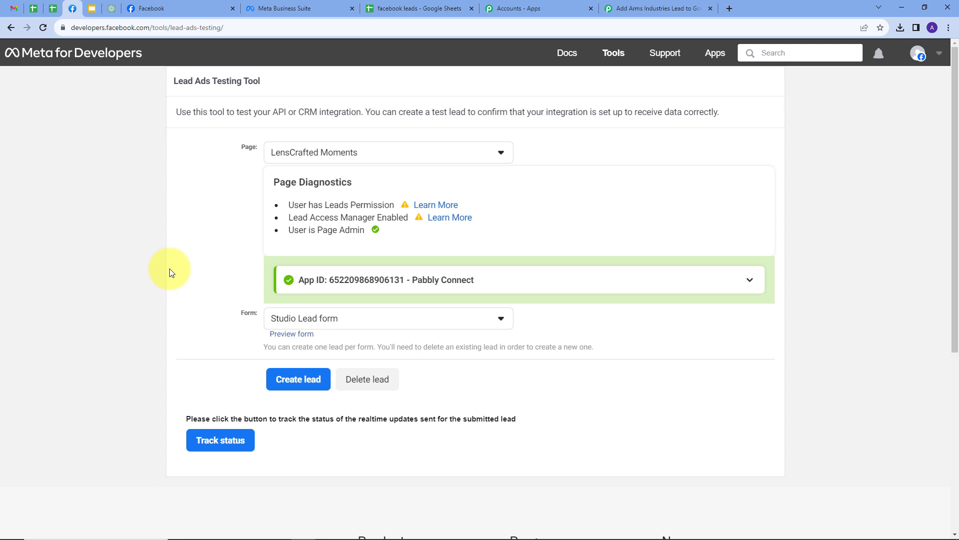
Step: Choose ShieldTech Solutions as the test page, keeping Lead Form as the form
left_click(357, 156)
scroll(356, 232, "down", 1)
scroll(355, 236, "down", 1)
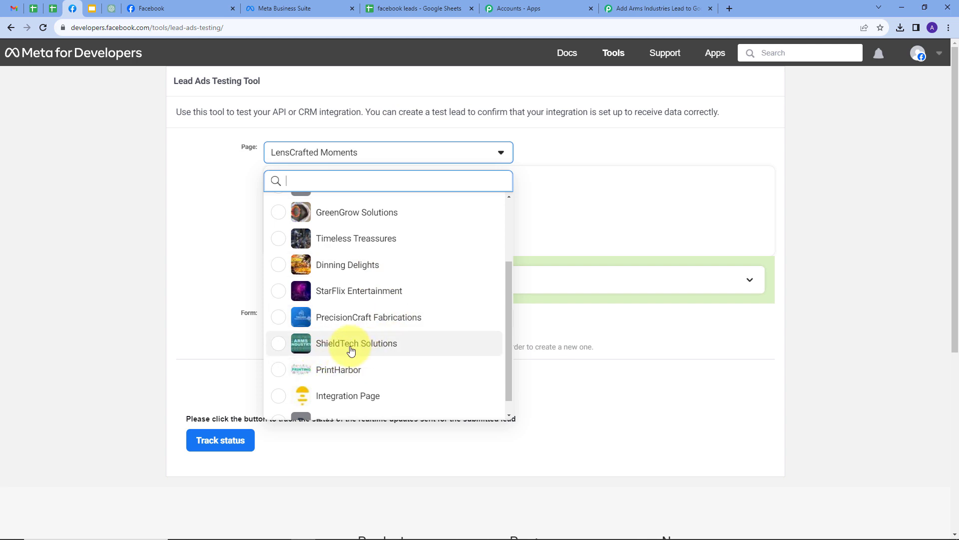
left_click(333, 343)
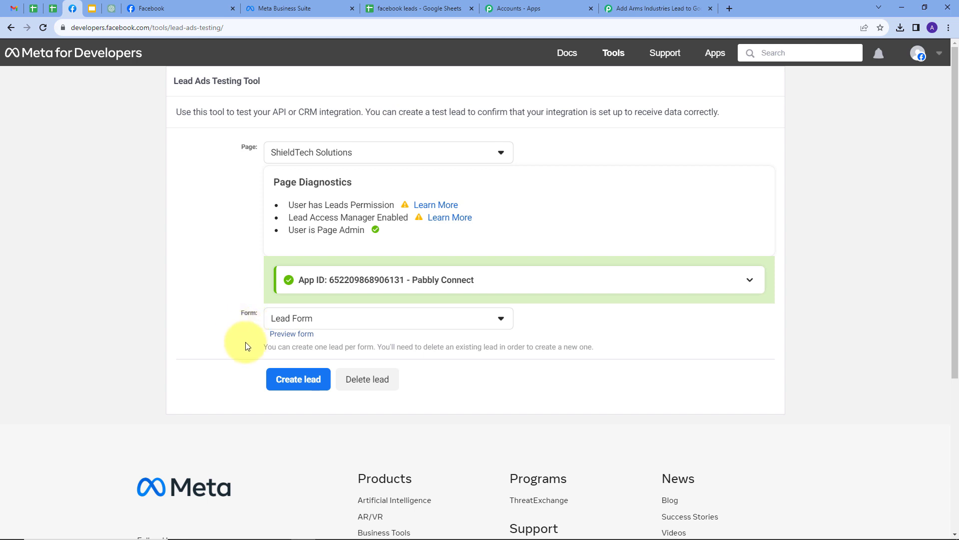
Step: Fill the preview lead form with a sample contact's full name, e-mail and phone number
left_click(291, 335)
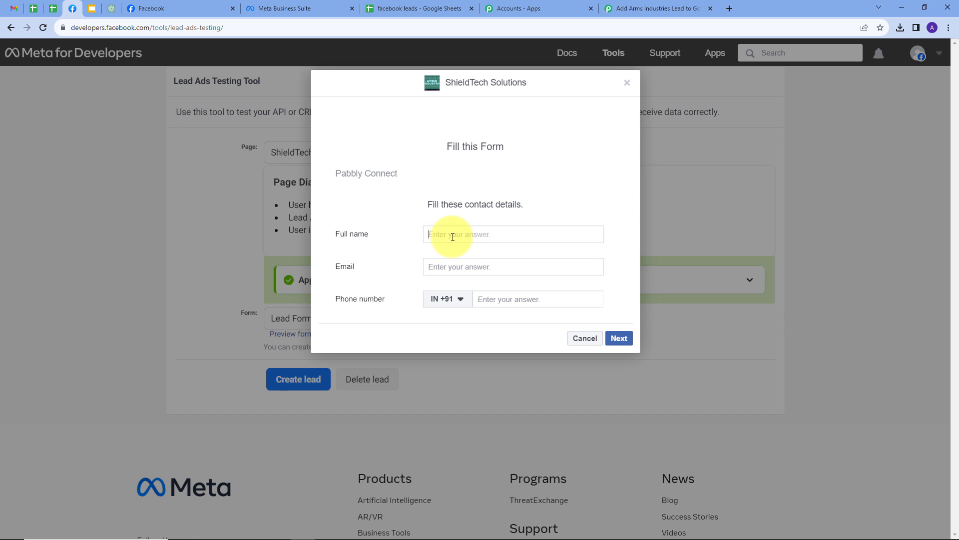
type("Dummy User")
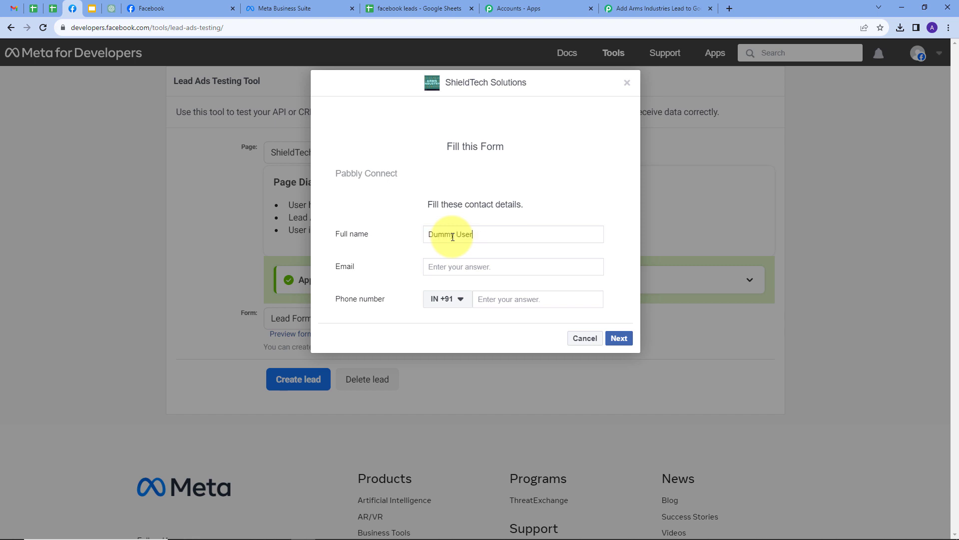
left_click(452, 264)
key("ctrl+v")
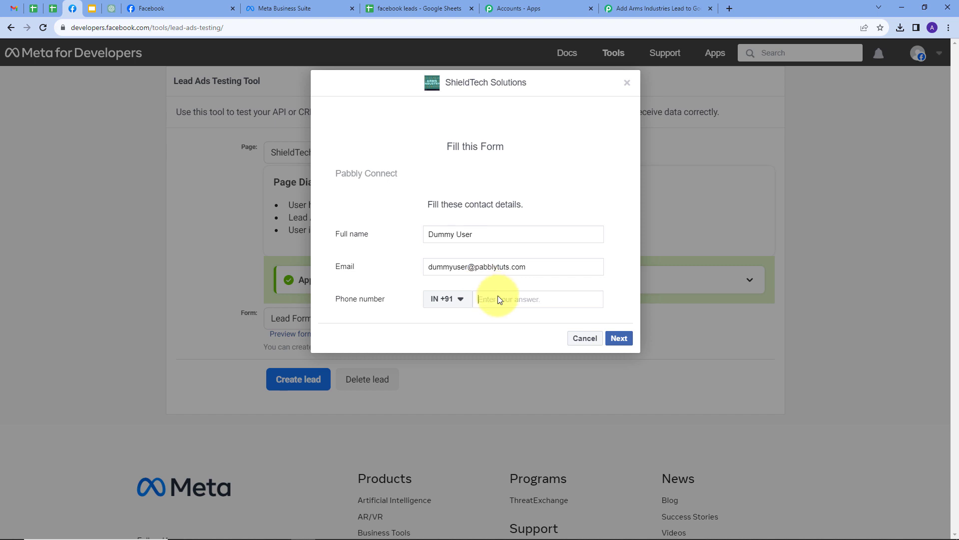
key("ctrl+v")
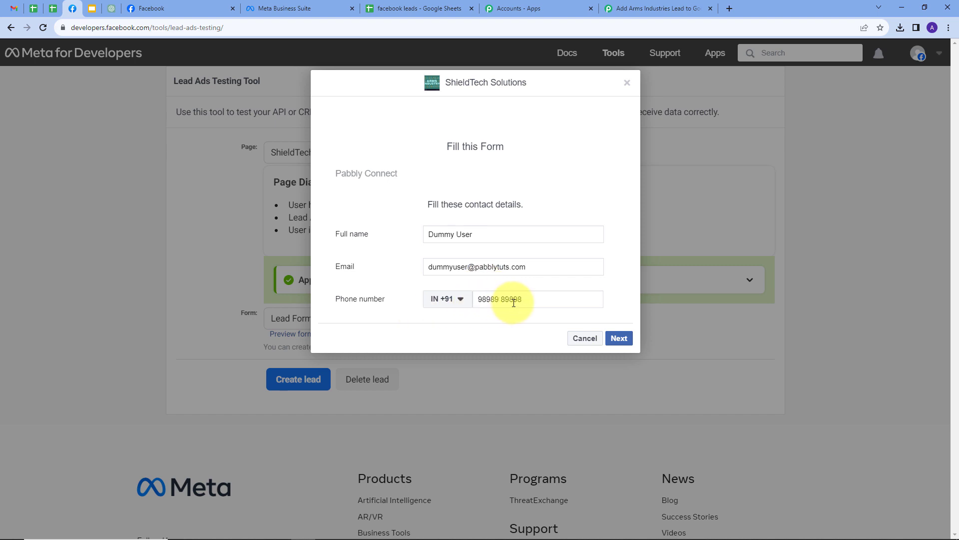
Step: Submit the test lead through the terms page and return to the Pabbly workflow
left_click(619, 338)
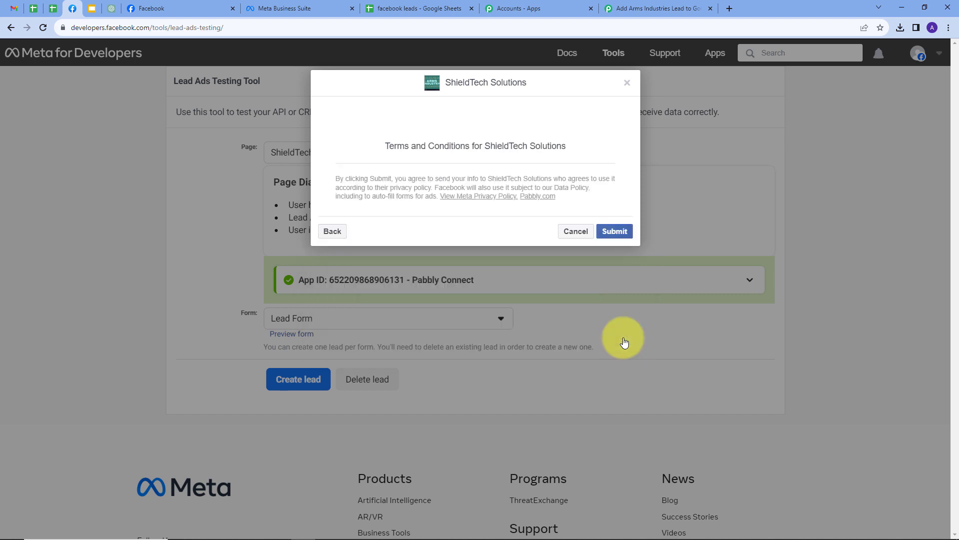
left_click(615, 232)
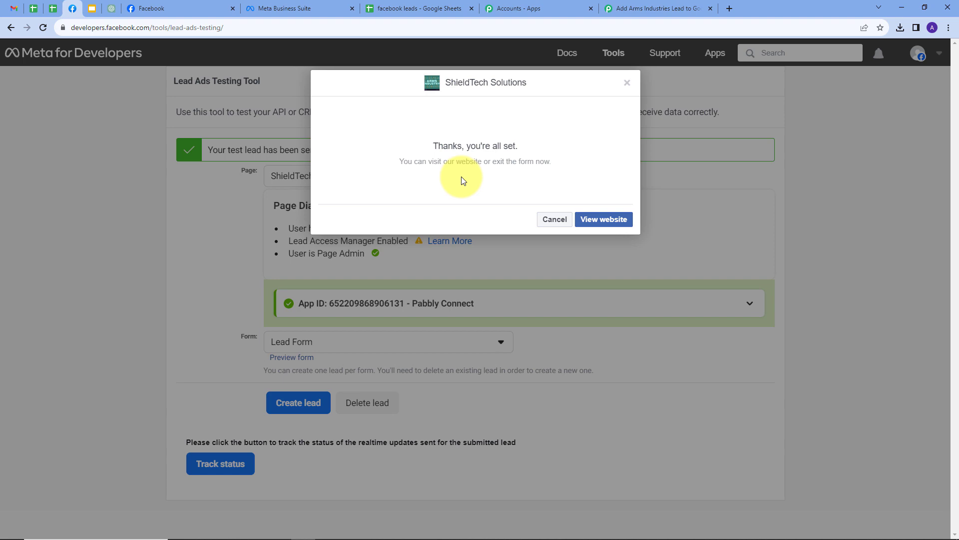
left_click(660, 6)
scroll(486, 239, "down", 6)
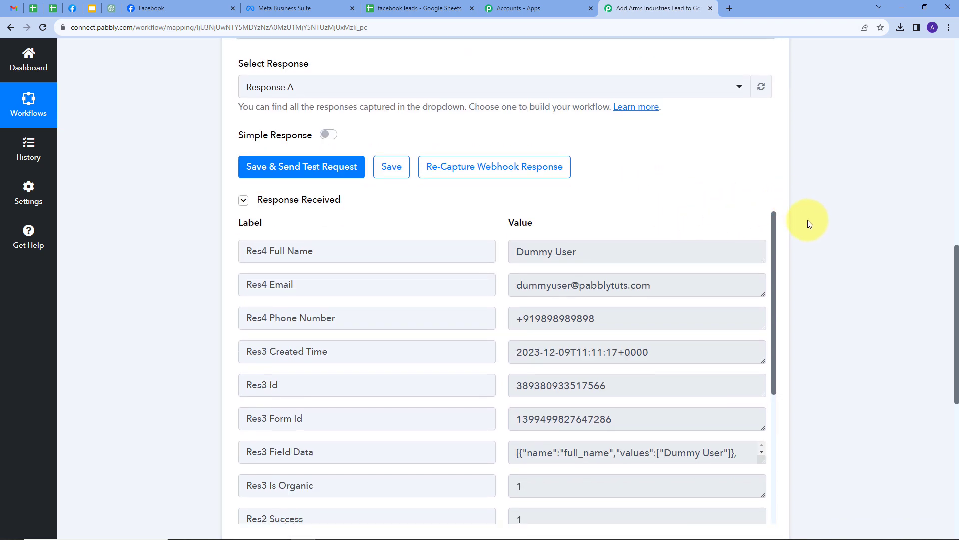
left_click(584, 257)
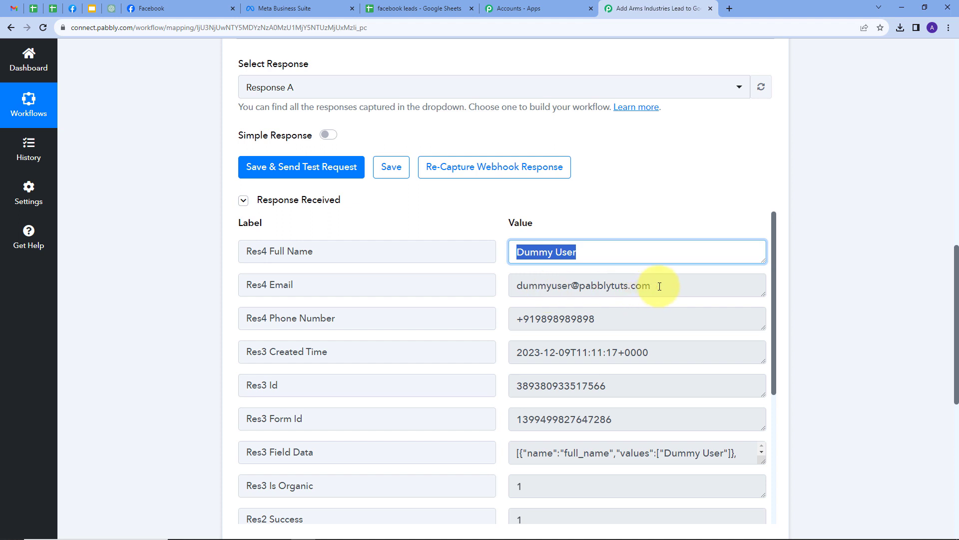
left_click_drag(659, 286, 528, 303)
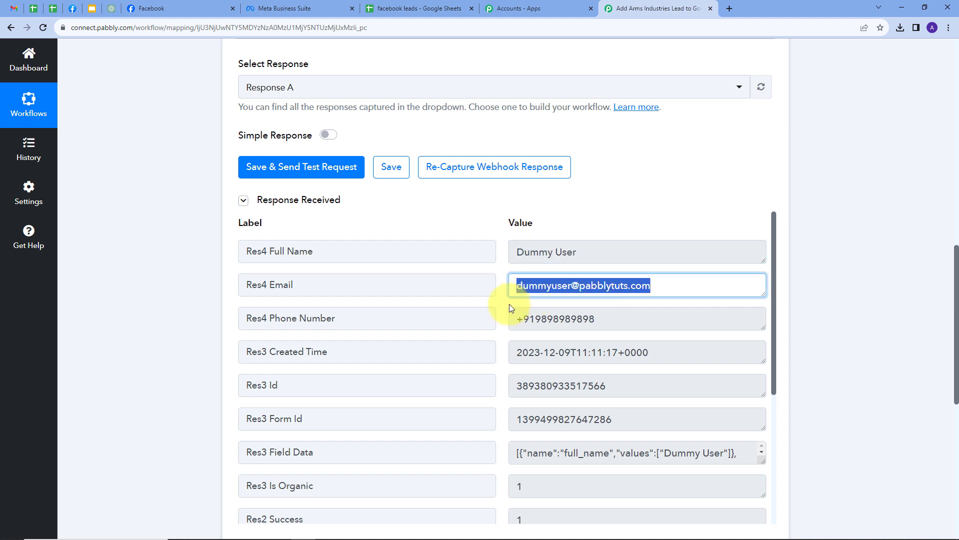
left_click_drag(610, 318, 513, 318)
left_click(623, 226)
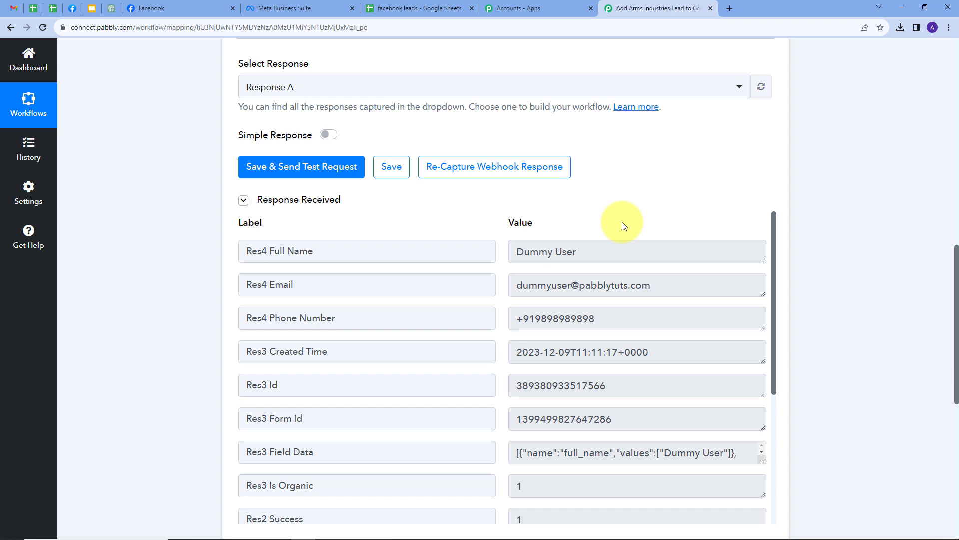
scroll(622, 227, "down", 2)
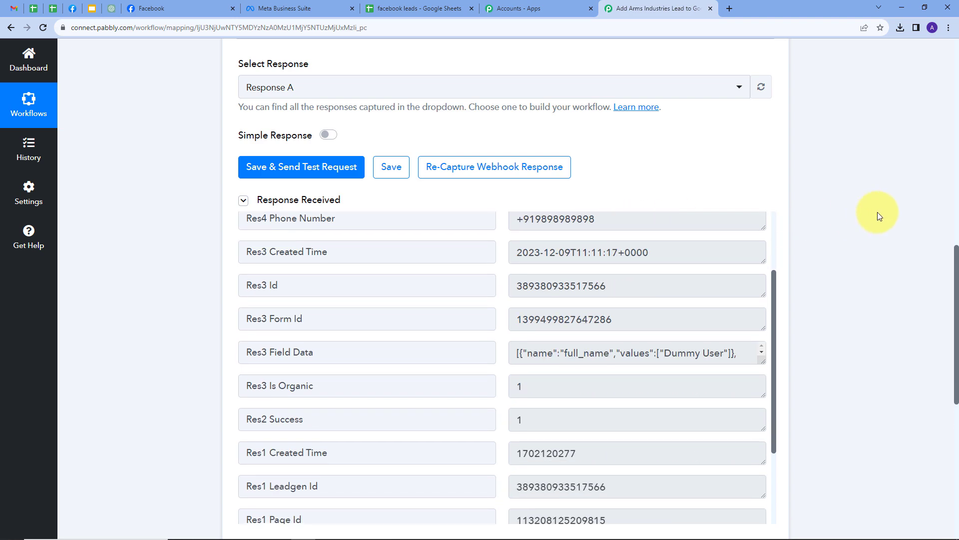
scroll(844, 222, "down", 4)
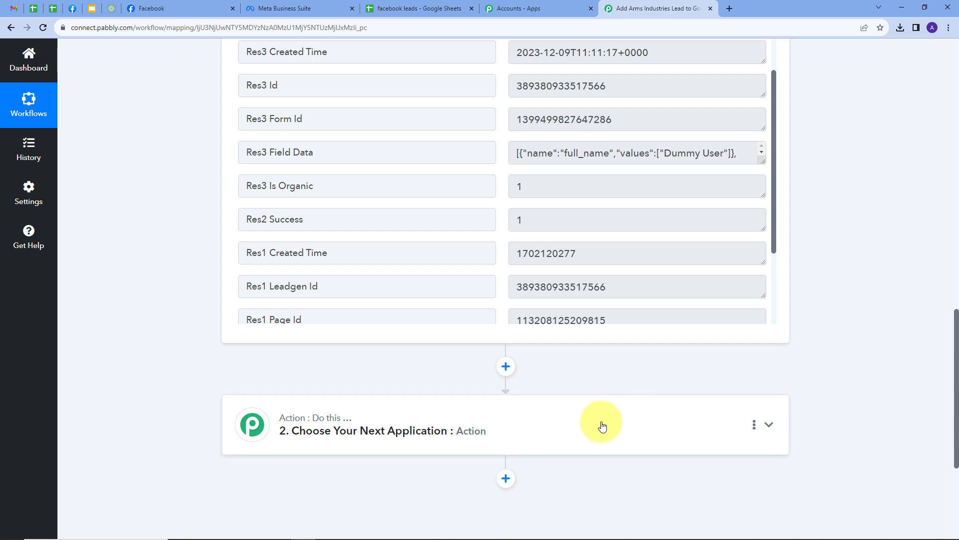
Step: Search for Google and choose Google Sheets as the workflow's action app
left_click(602, 426)
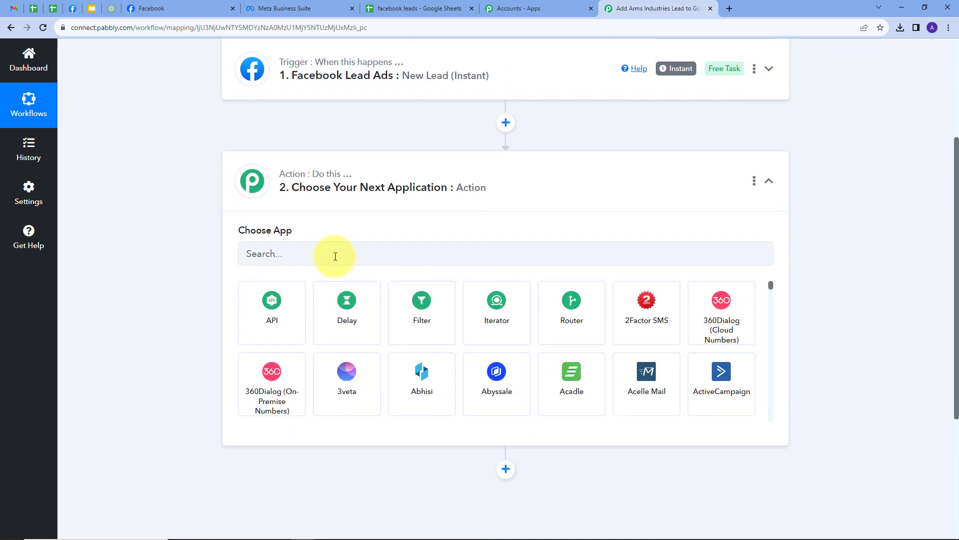
left_click(336, 256)
type("Go")
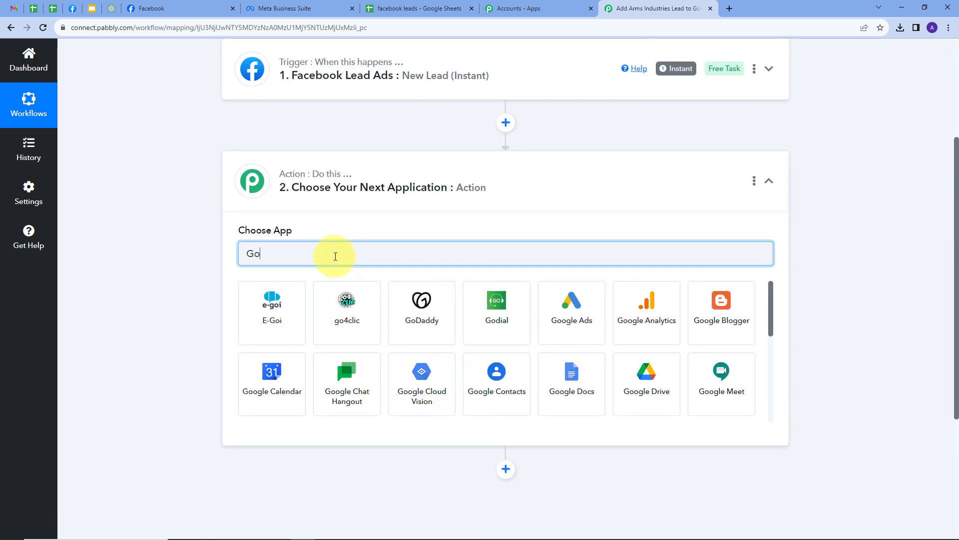
type("ogle")
key("BackSpace")
key("BackSpace")
type("gle")
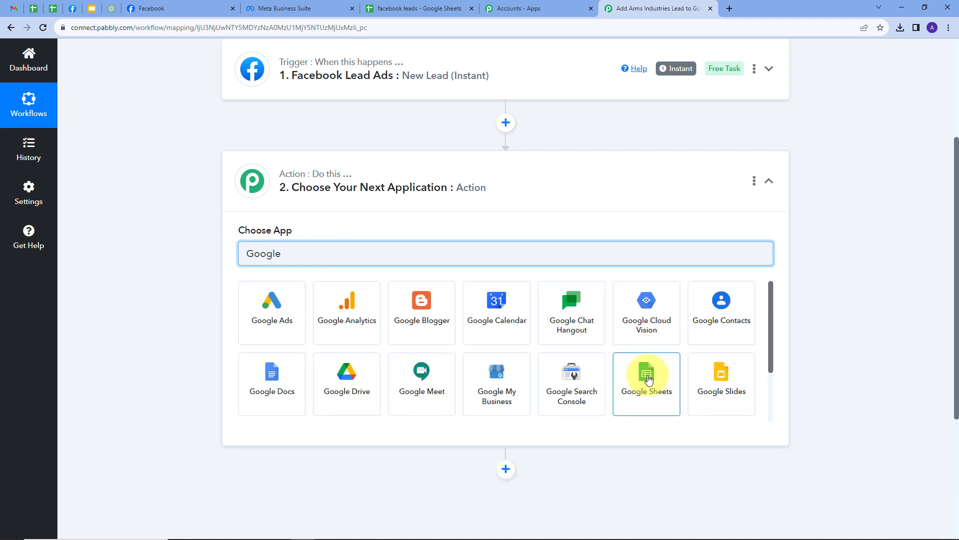
left_click(648, 379)
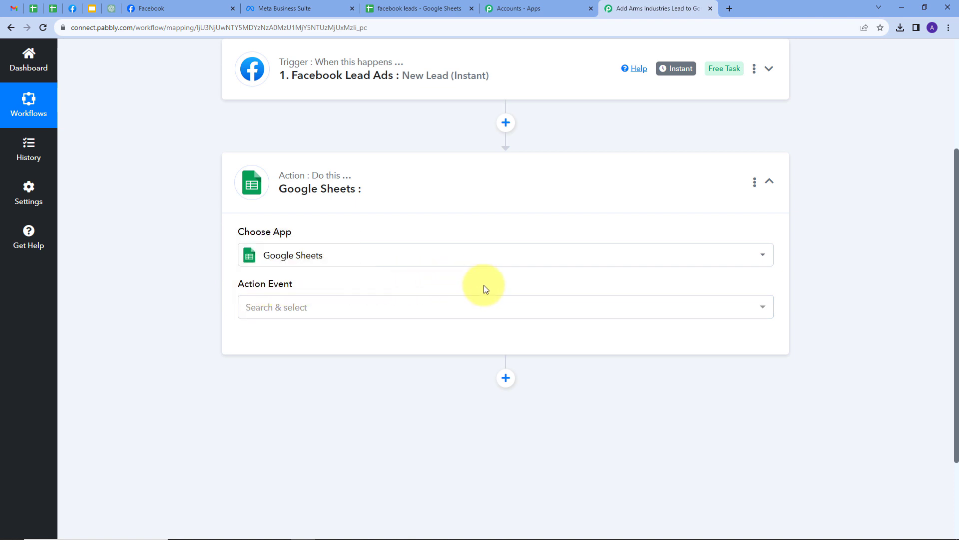
Step: Set the action event to Add New Row and begin connecting a Google account
left_click(445, 302)
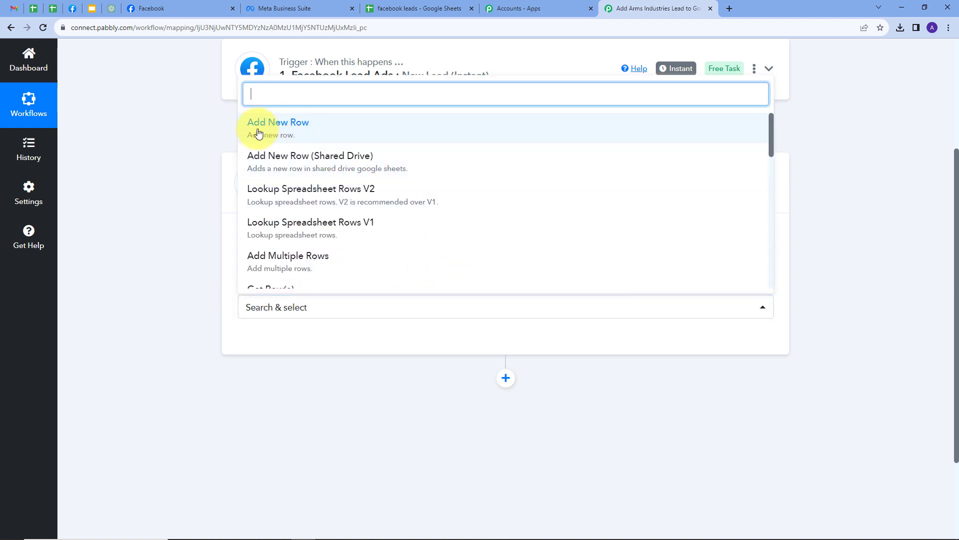
left_click(316, 133)
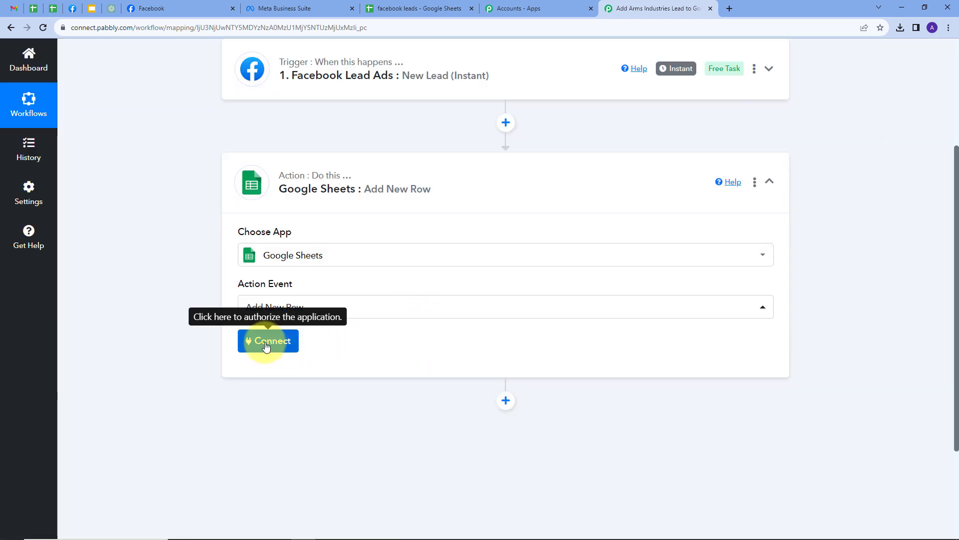
left_click(266, 342)
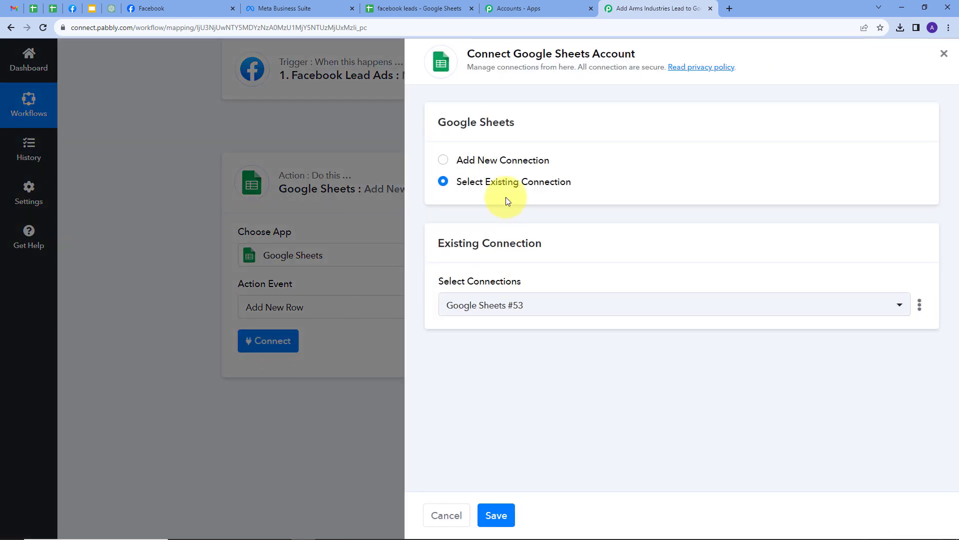
Step: Add a new Google Sheets connection by signing in with Google and allowing Pabbly access
left_click(479, 165)
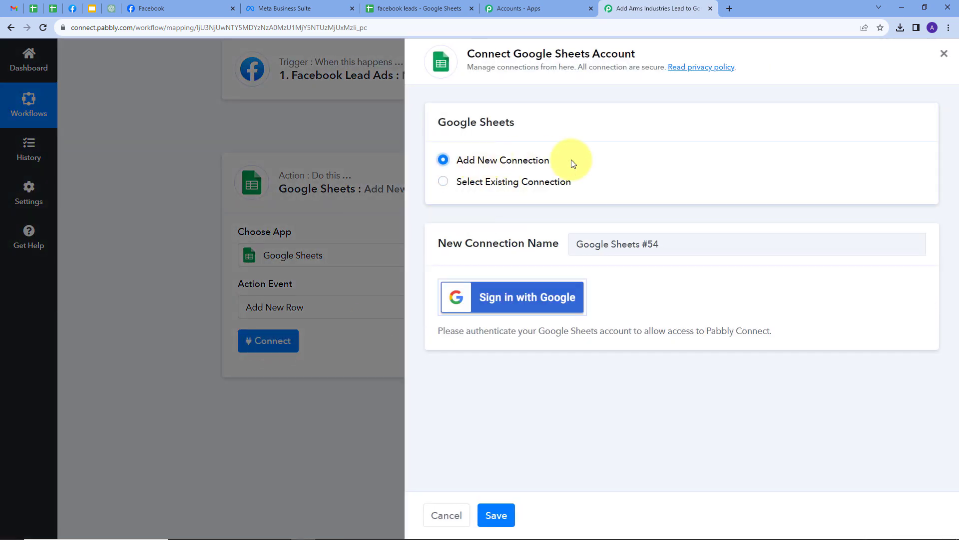
left_click(516, 306)
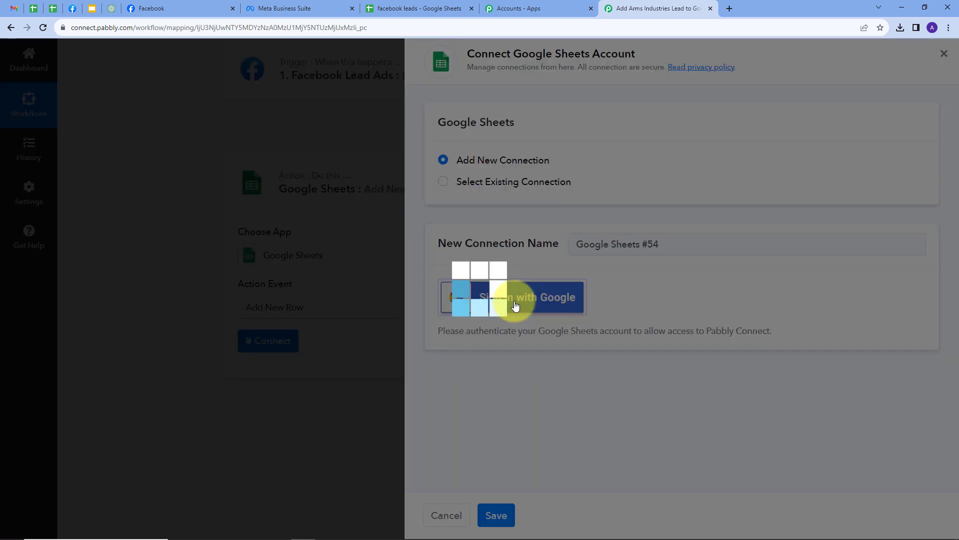
scroll(300, 207, "down", 5)
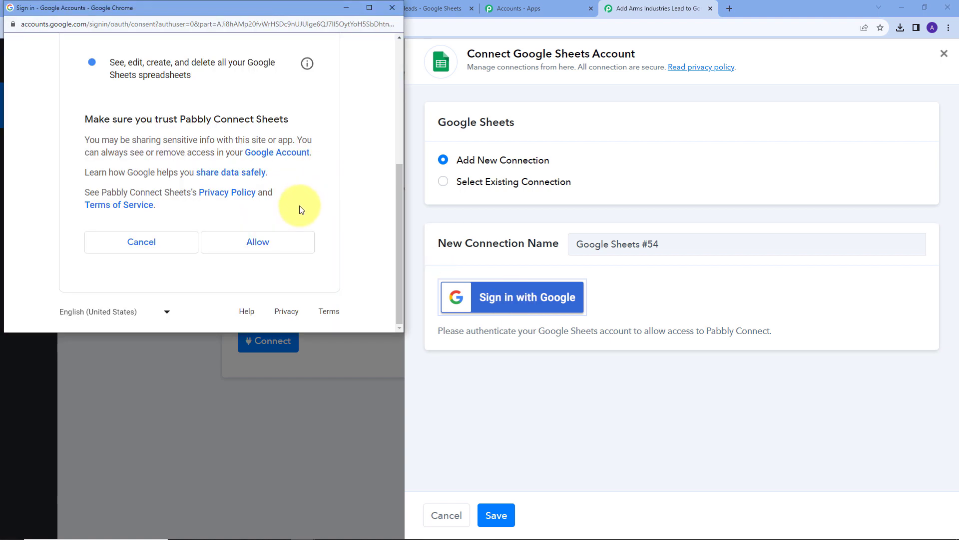
left_click(257, 248)
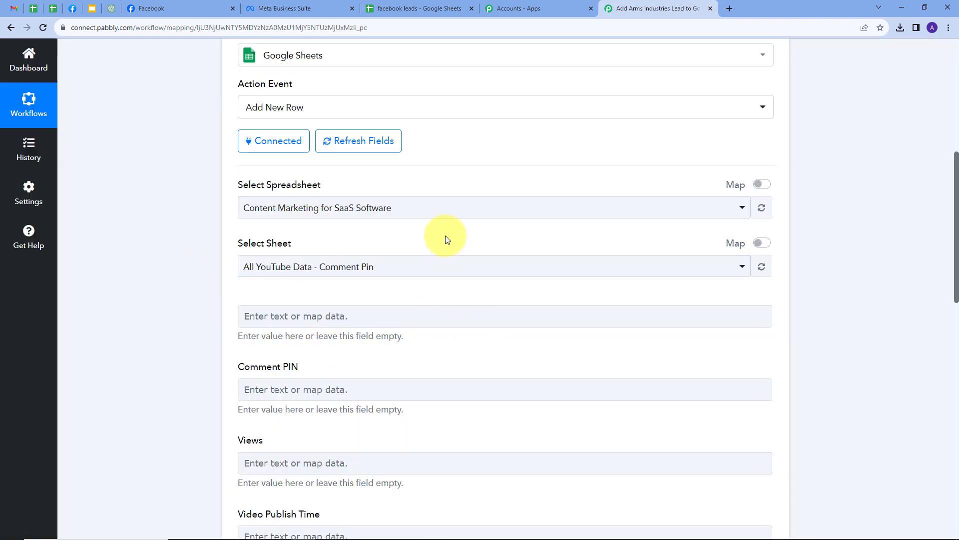
Step: Target the facebook leads spreadsheet and Sheet1, revealing the Full Name, Email and Phone Number fields
left_click(396, 10)
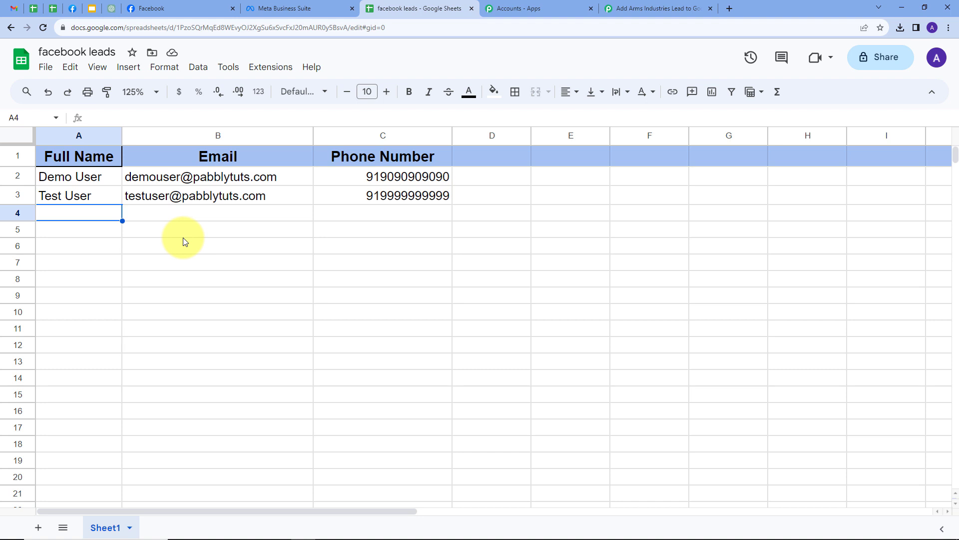
left_click(618, 9)
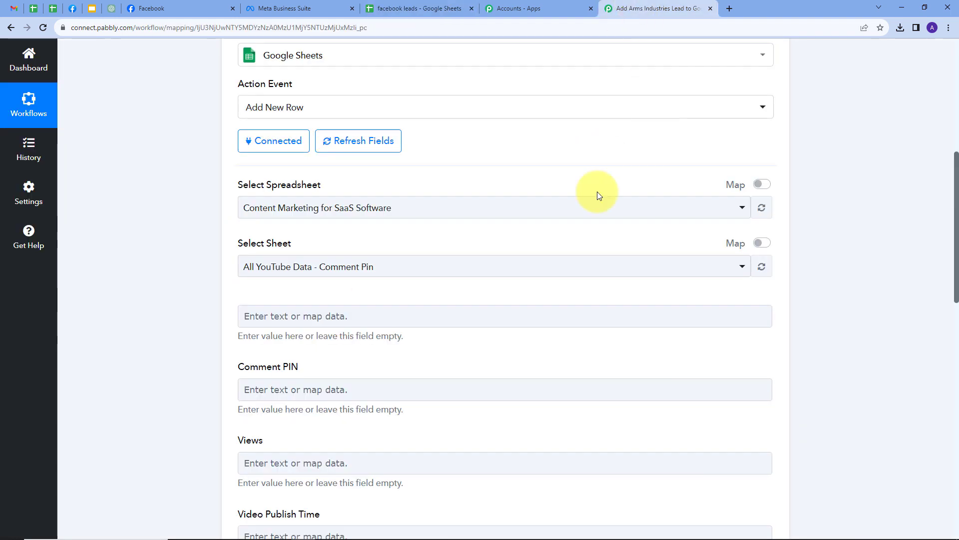
left_click(436, 213)
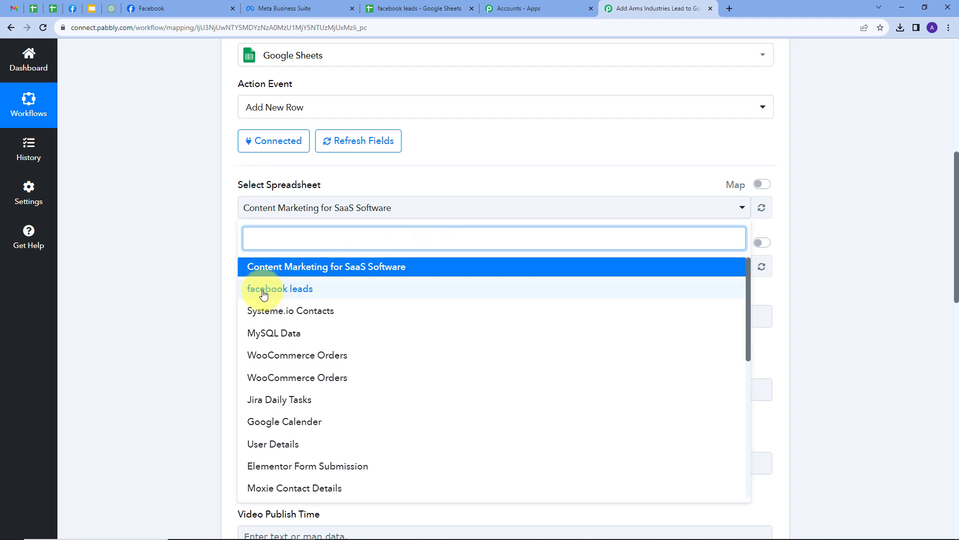
left_click(296, 290)
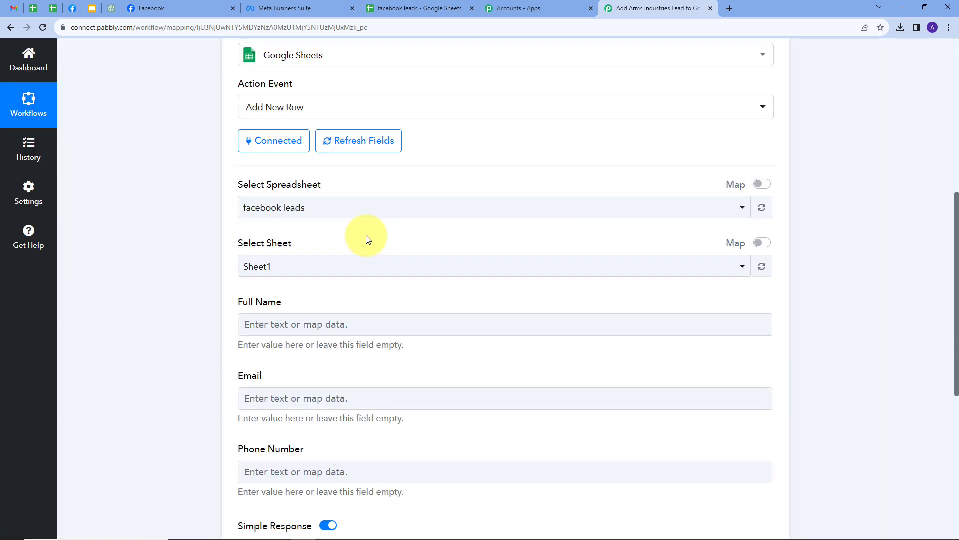
scroll(366, 240, "down", 1)
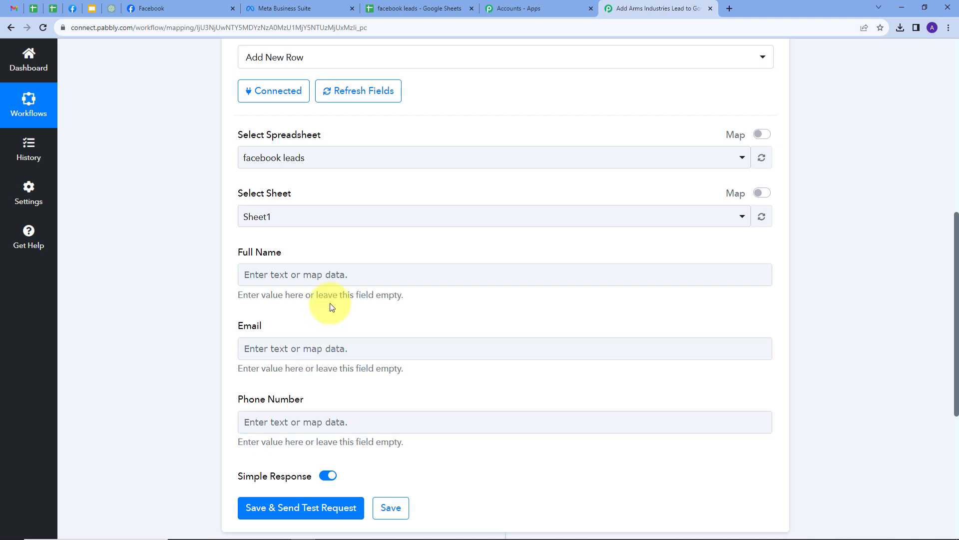
Step: Map the Facebook lead's Res4 Full Name into the Full Name field
left_click(328, 274)
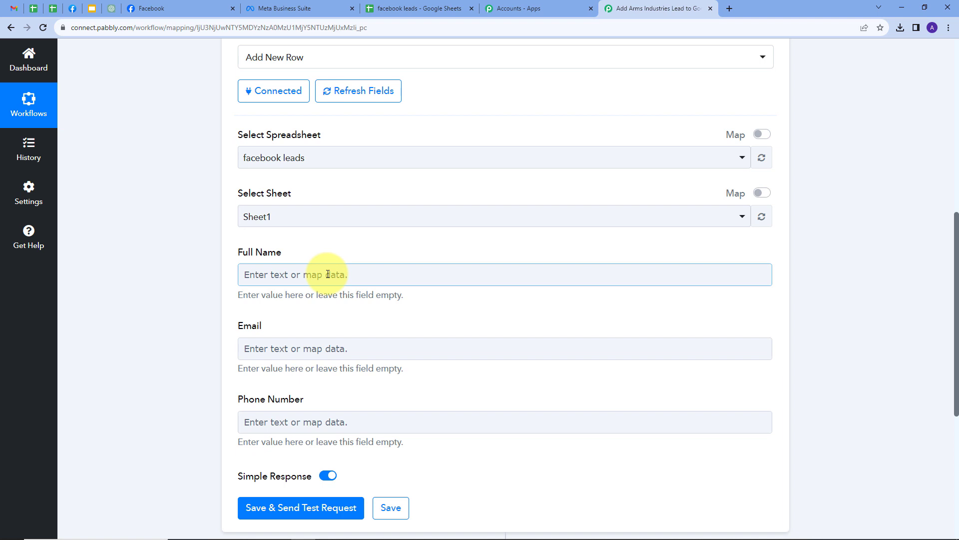
left_click(376, 360)
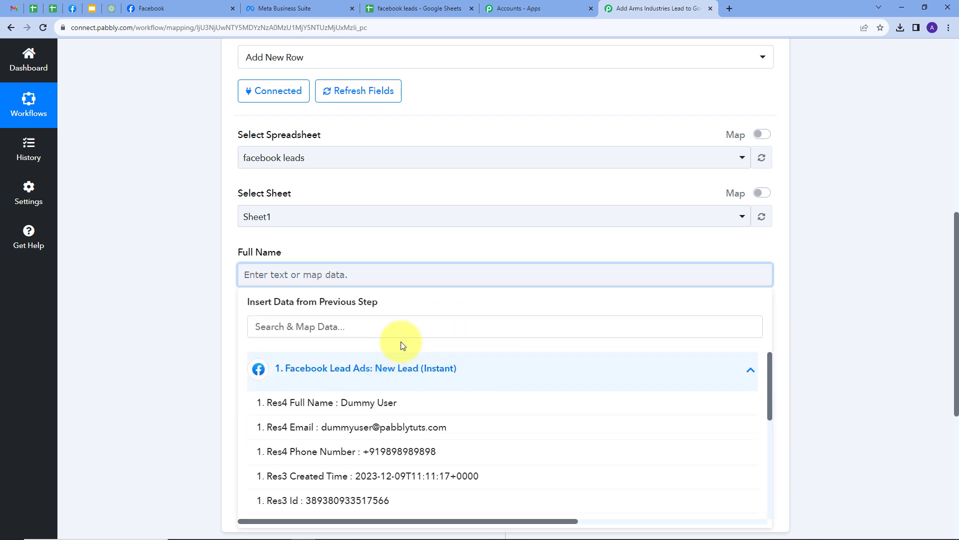
left_click(375, 403)
left_click(393, 245)
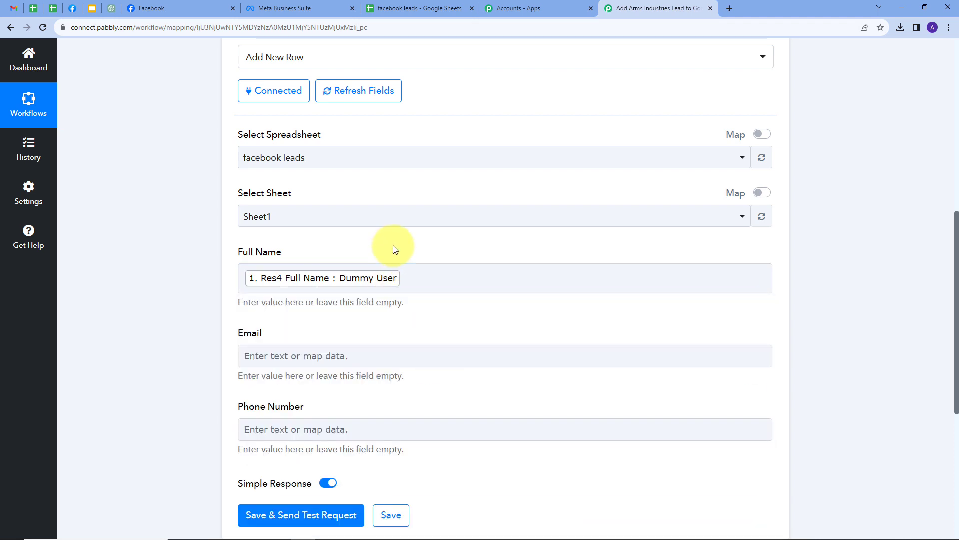
Step: Map the Facebook lead's Res4 Email into the Email field
scroll(299, 318, "down", 1)
left_click(295, 306)
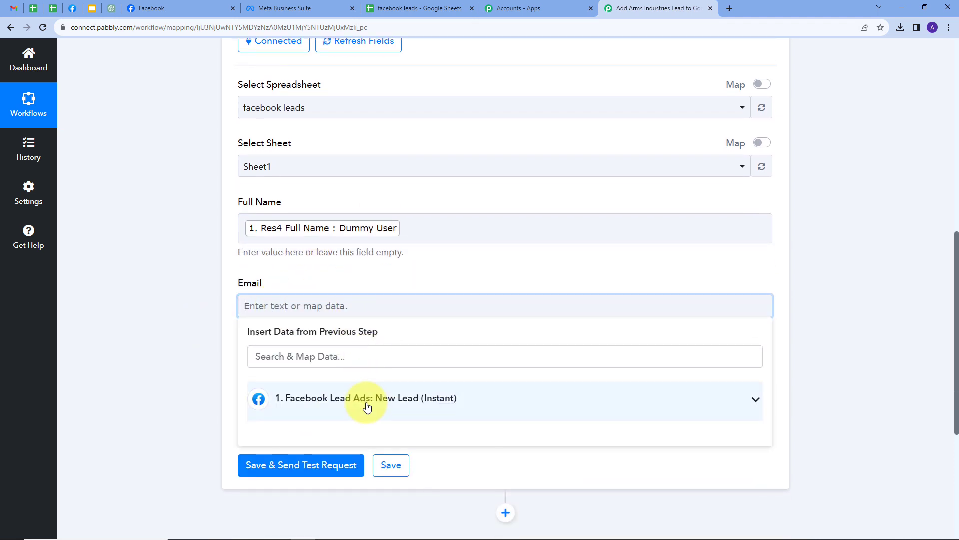
left_click(364, 403)
left_click(420, 456)
left_click(381, 284)
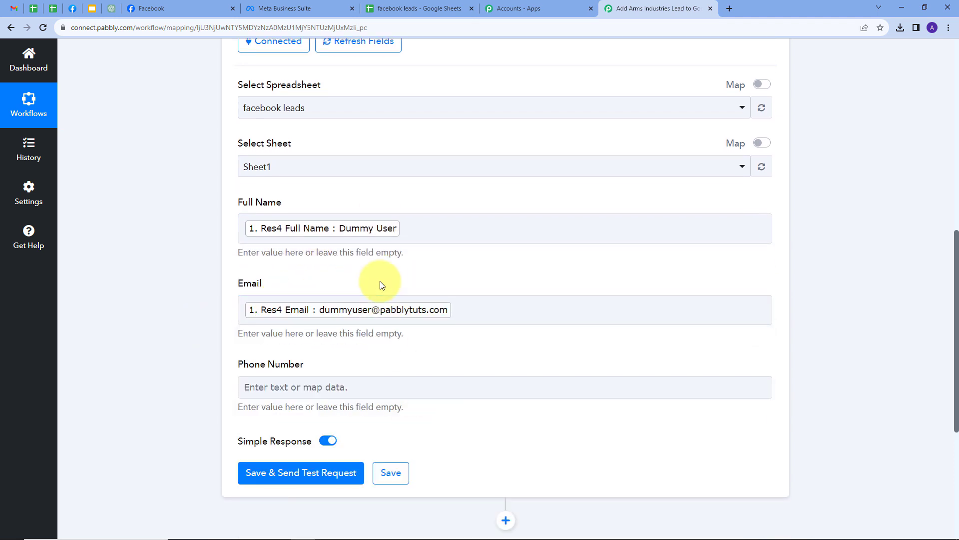
Step: Map the Facebook lead's Res4 Phone Number into the Phone Number field
scroll(355, 297, "down", 2)
left_click(315, 288)
left_click(395, 373)
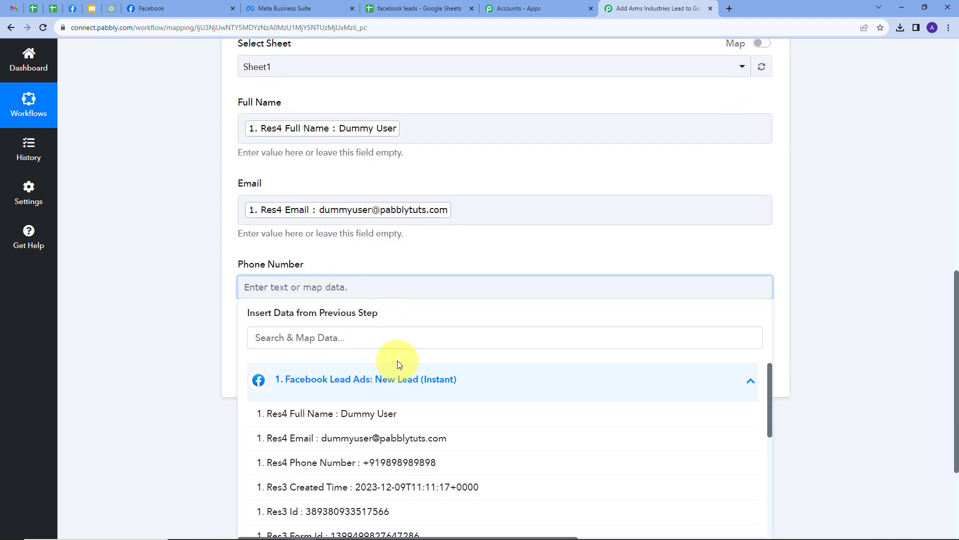
scroll(394, 390, "down", 1)
left_click(392, 407)
left_click(396, 199)
scroll(392, 230, "up", 2)
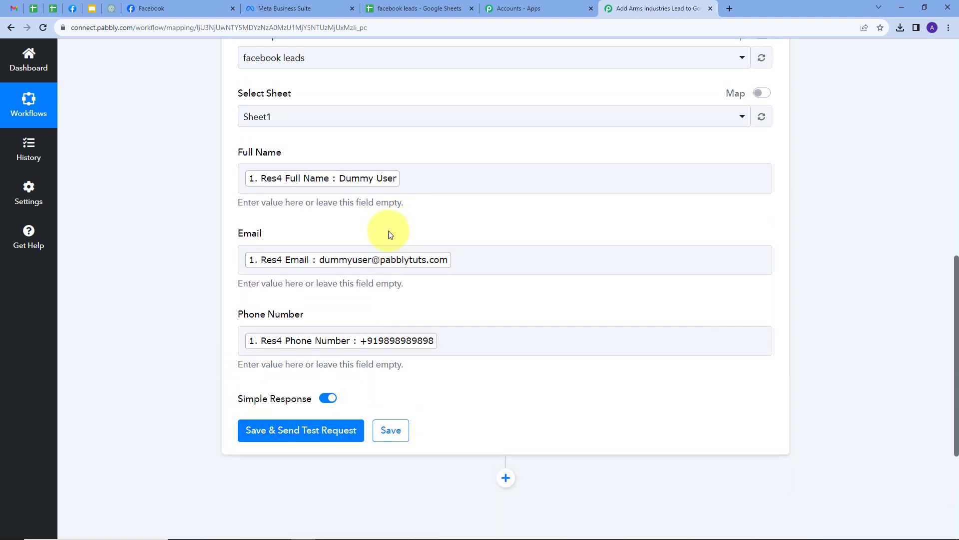
left_click(299, 282)
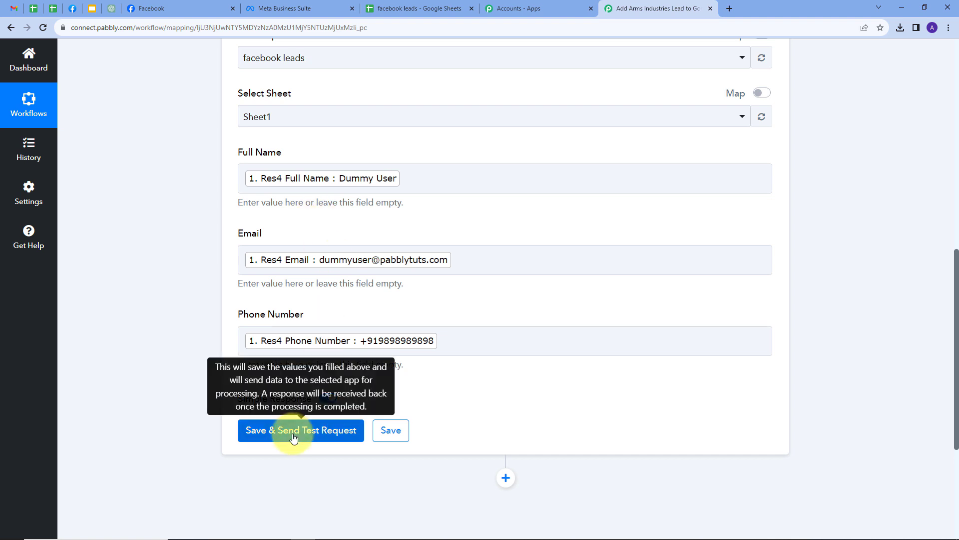
Step: Save the action and send a test request, confirming one row written to Sheet1!A4:C4
left_click(268, 433)
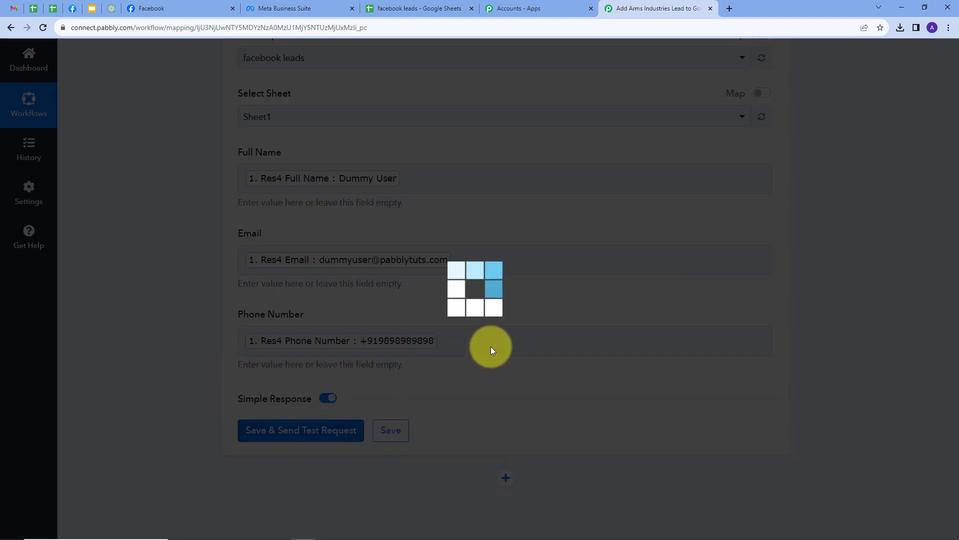
scroll(558, 306, "down", 4)
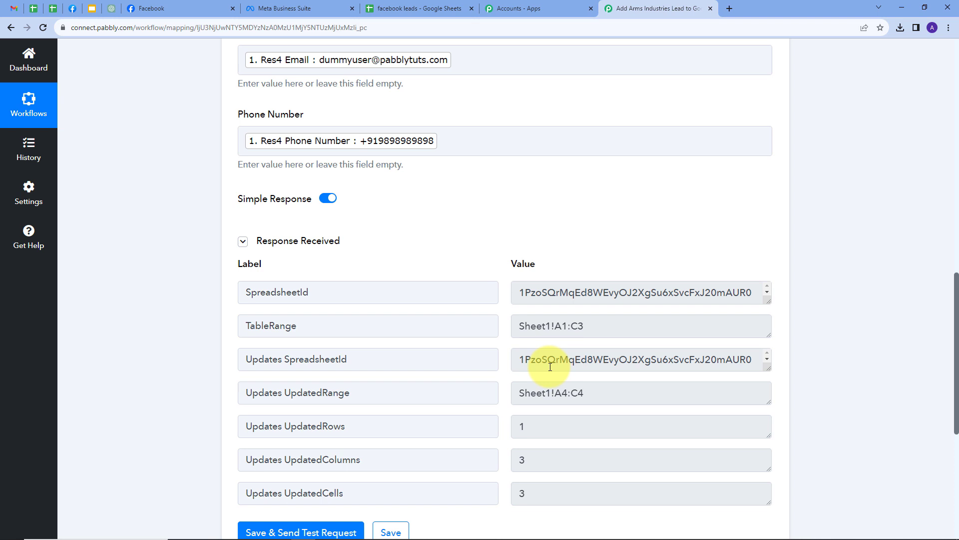
Step: Verify the test lead in row 4 of facebook leads, then go to the Lead Ads Testing Tool
left_click(398, 6)
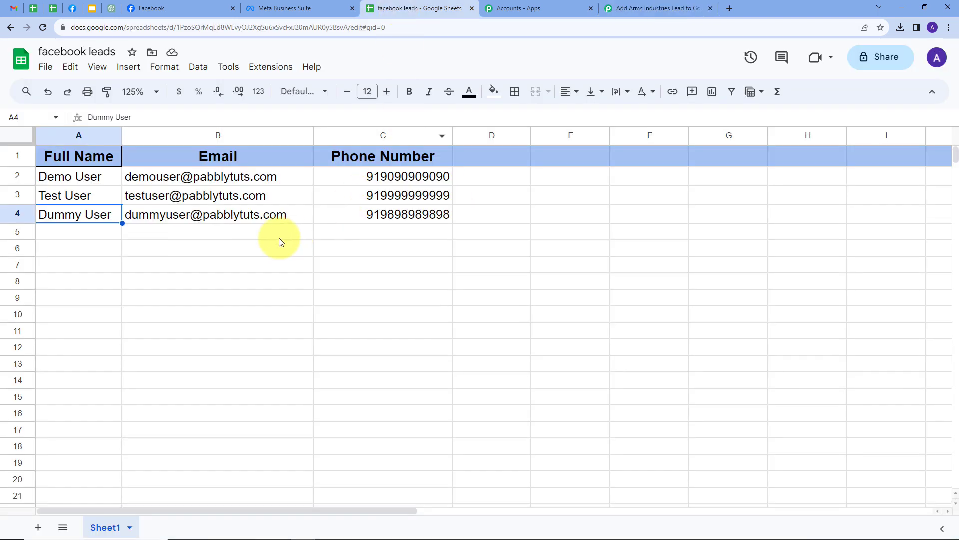
left_click(23, 214)
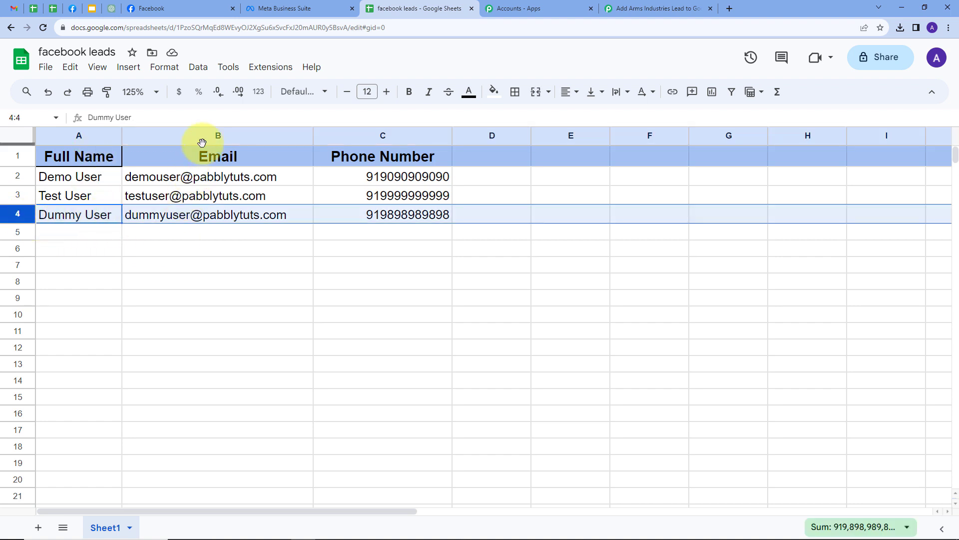
mouse_move(169, 220)
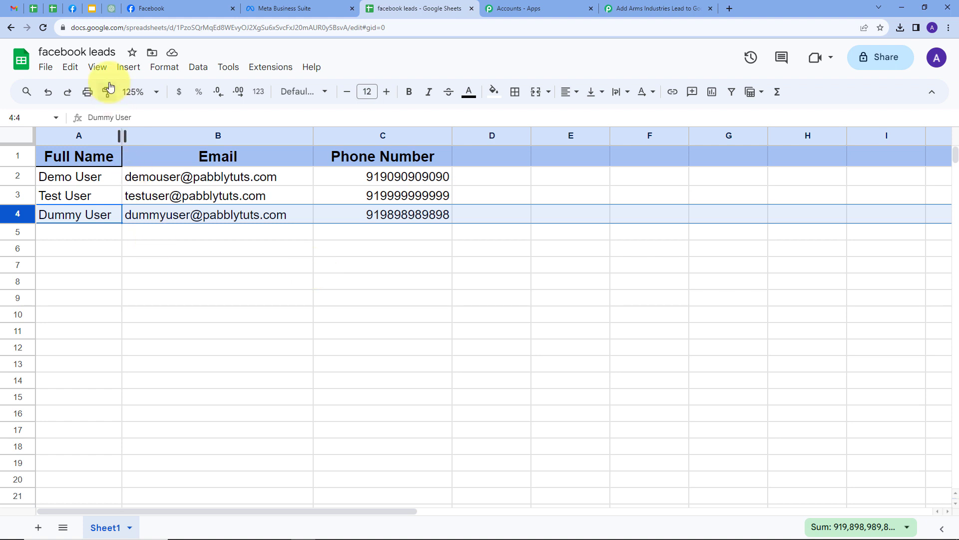
left_click(73, 9)
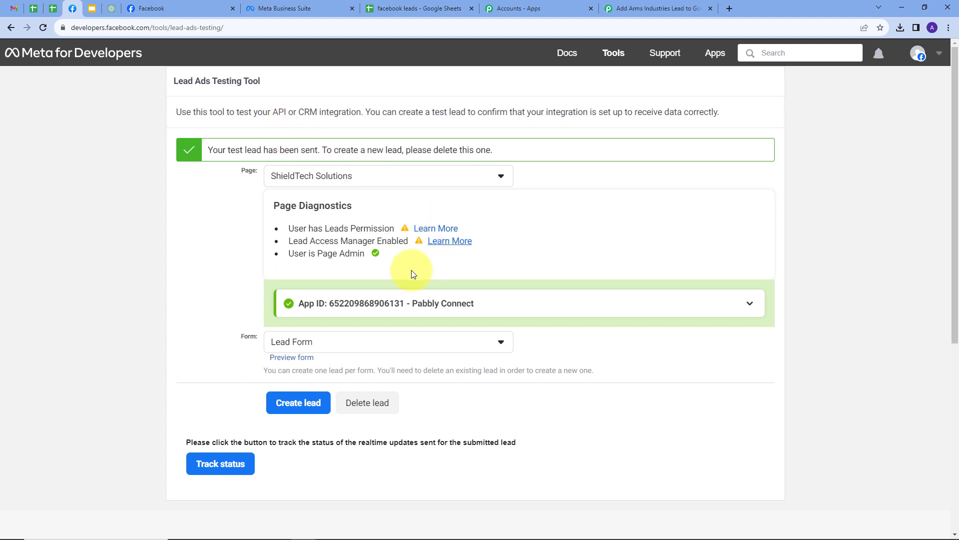
Step: Delete the old test lead and fill a new lead form with a sample name, e-mail and phone
left_click(367, 405)
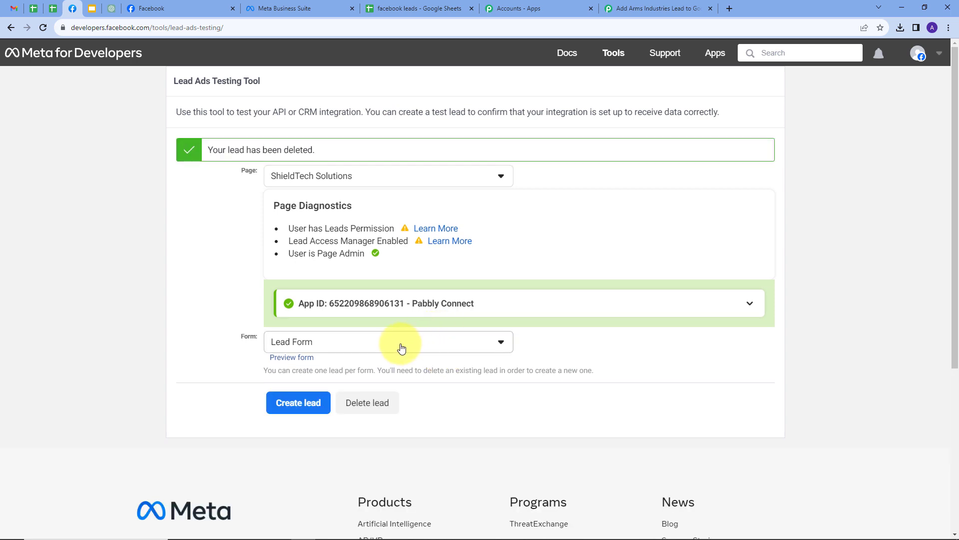
left_click(302, 358)
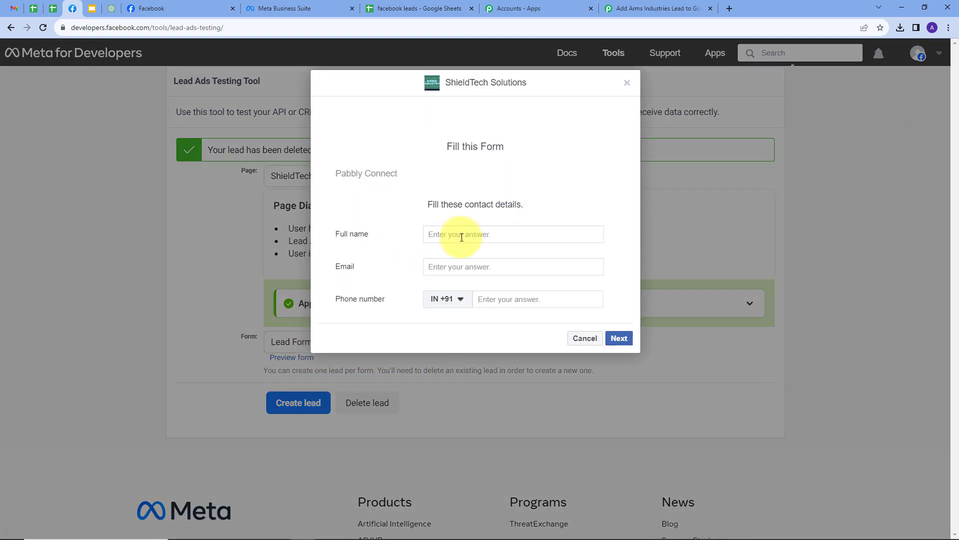
left_click(462, 237)
type("New Lead")
left_click(473, 266)
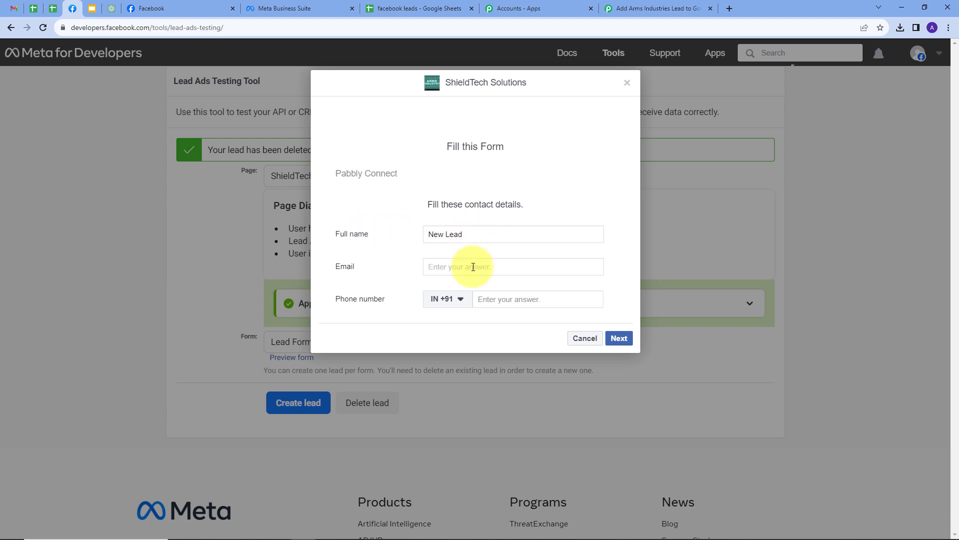
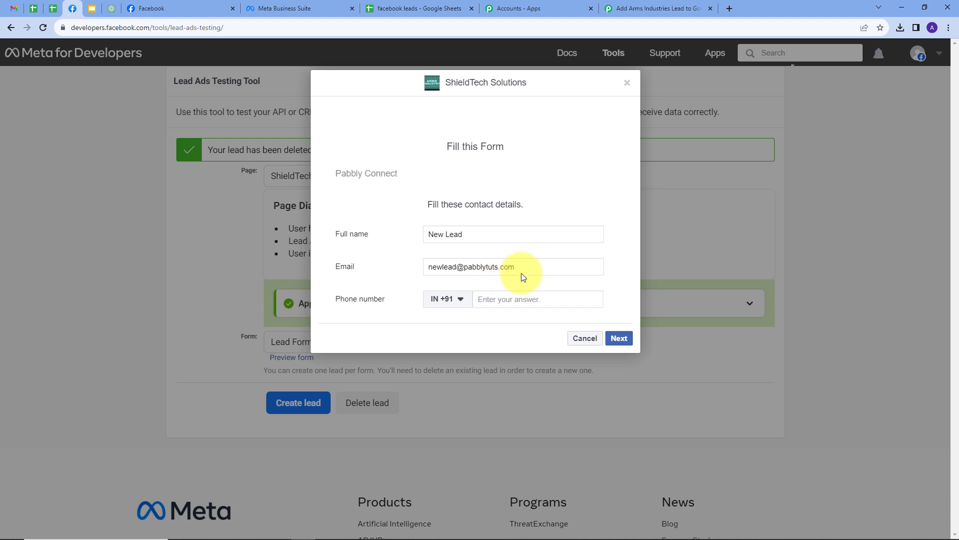
left_click(524, 299)
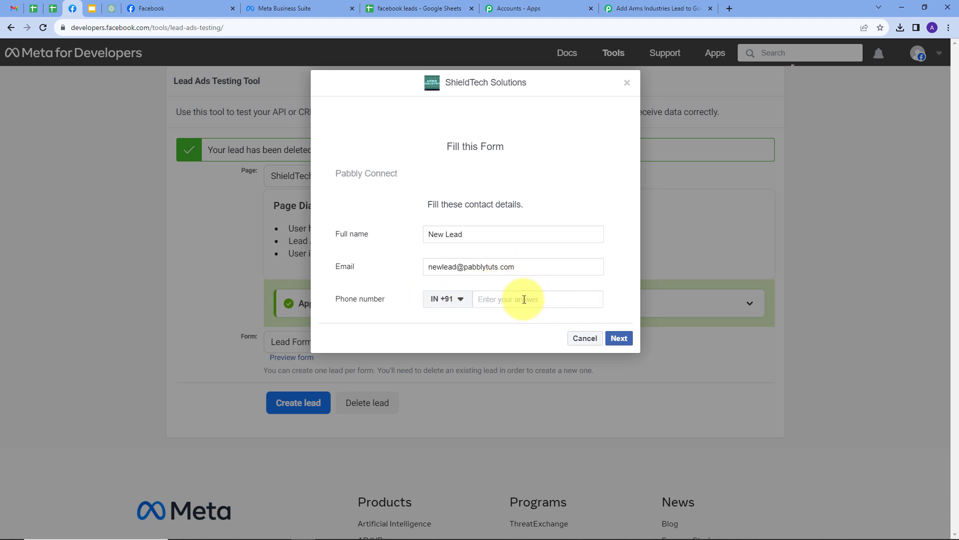
type("88888 88888")
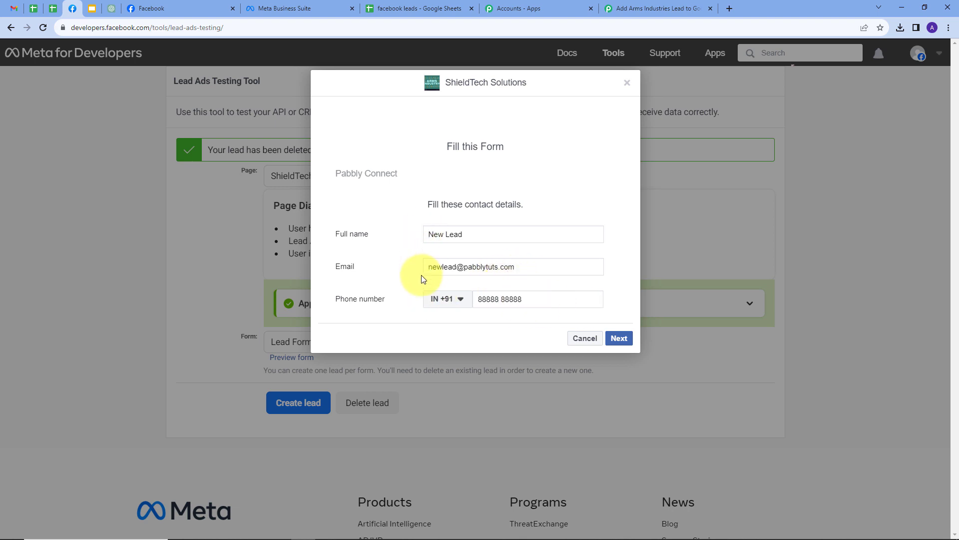
Step: Submit the new test lead and check it arrives as row 5 in facebook leads
left_click(619, 339)
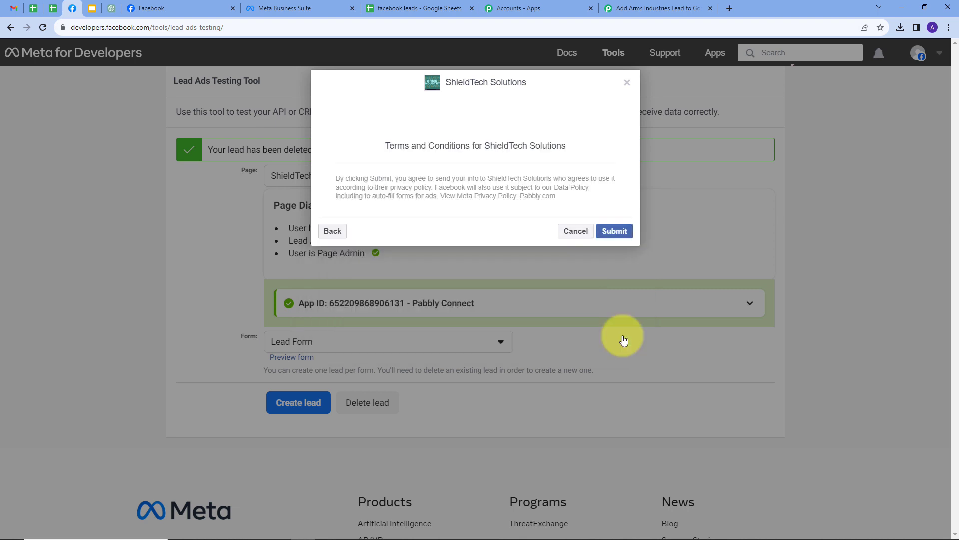
left_click(615, 233)
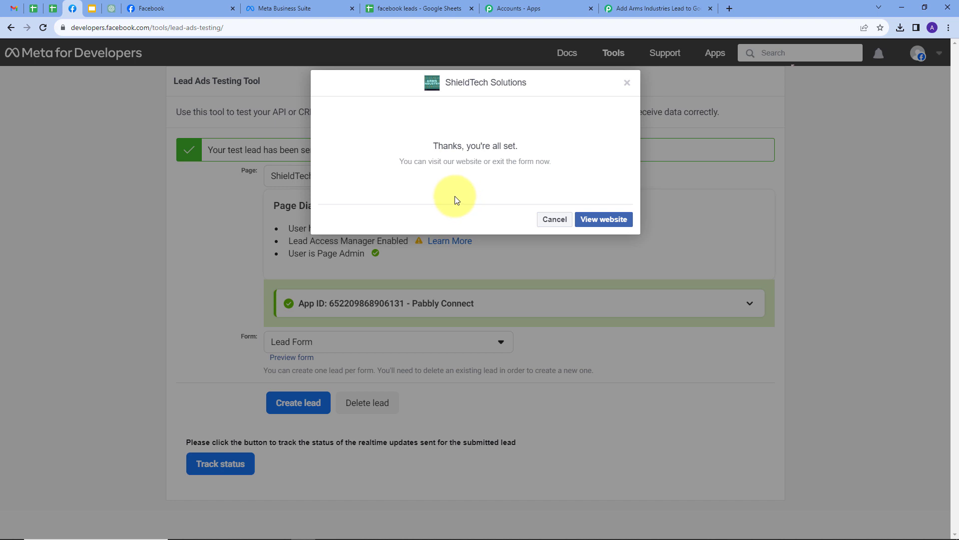
left_click(420, 8)
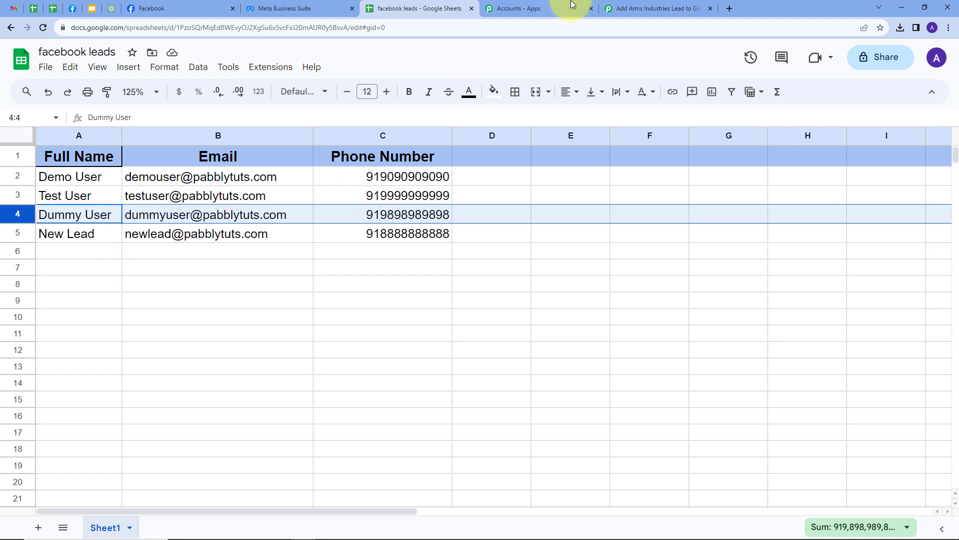
Step: Return to the Add Arms Industries Lead to Google Sheets workflow in Pabbly Connect
left_click(655, 8)
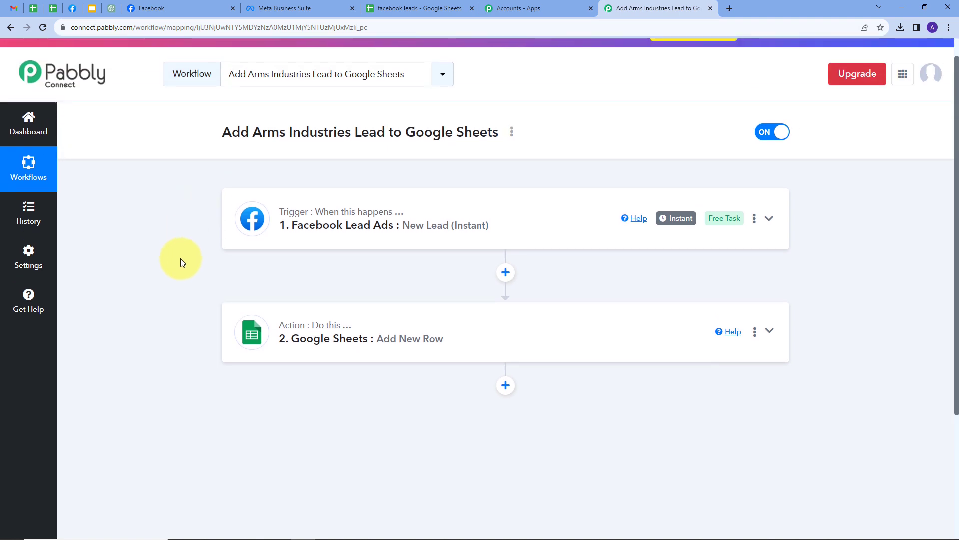